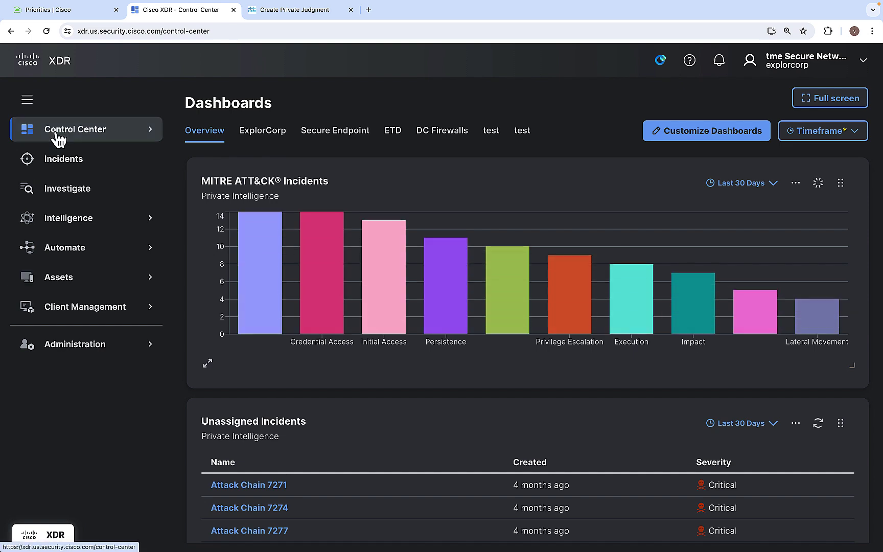
Go to the Incidents list under Control Center in the sidebar.
click(57, 134)
click(64, 159)
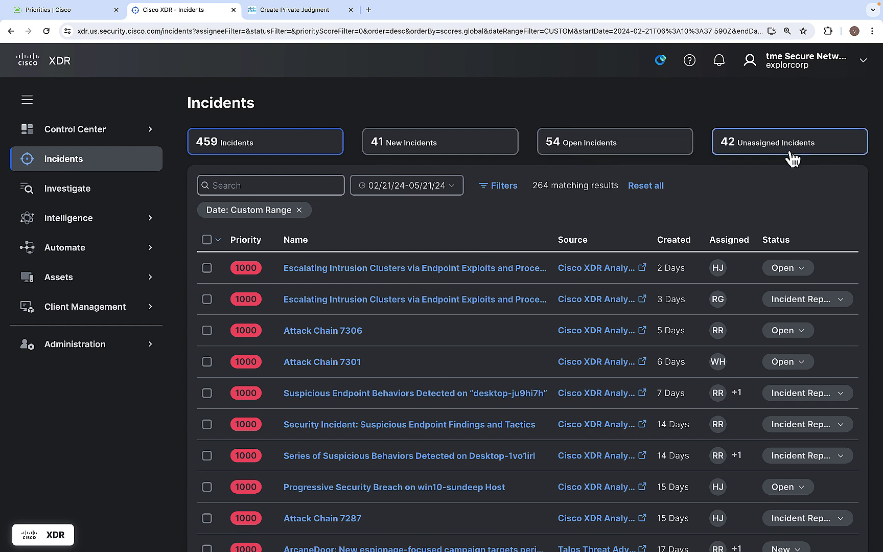
click(292, 189)
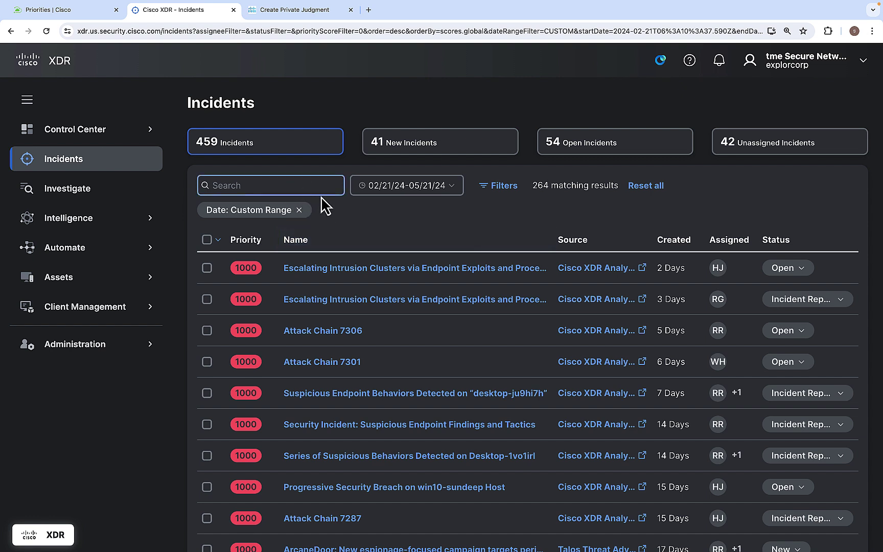
click(356, 219)
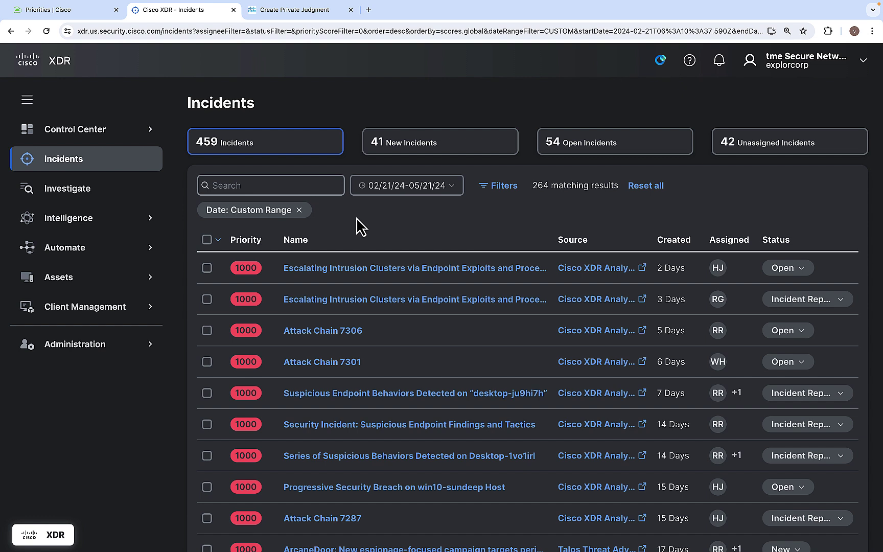
click(454, 192)
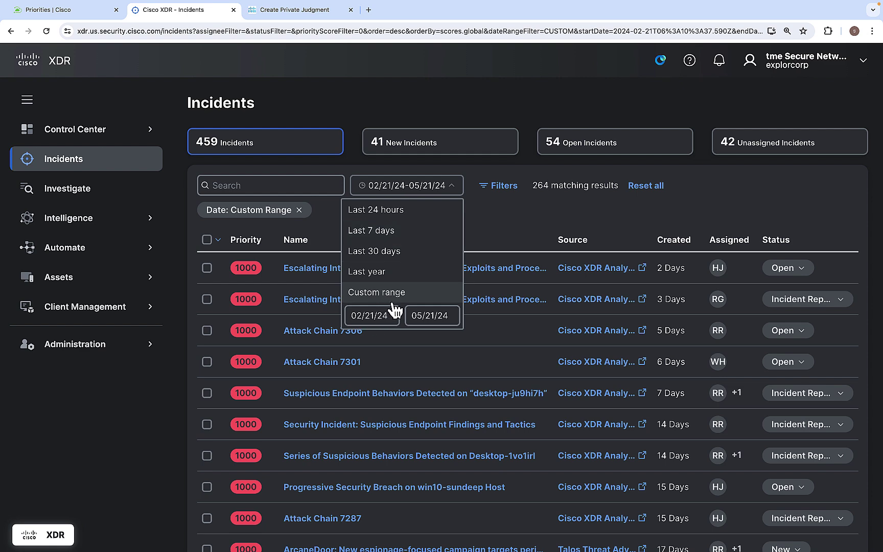
click(507, 187)
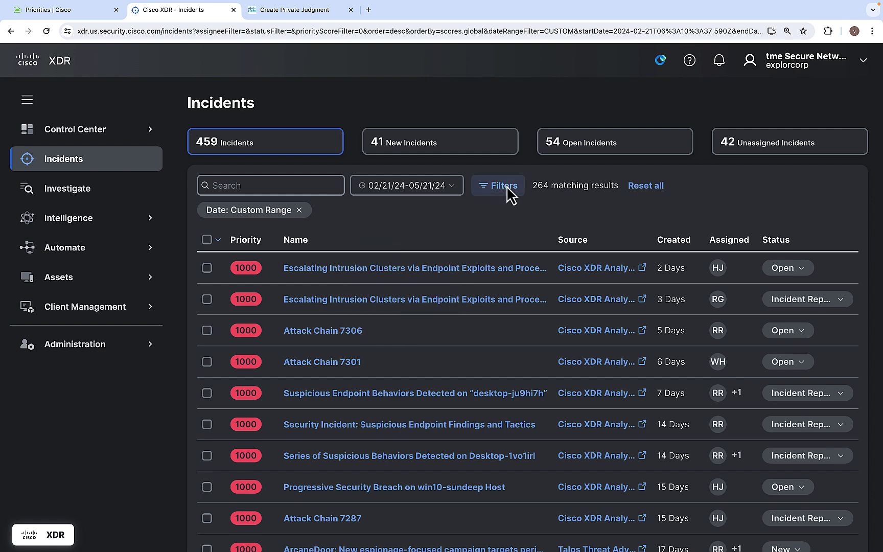
click(507, 188)
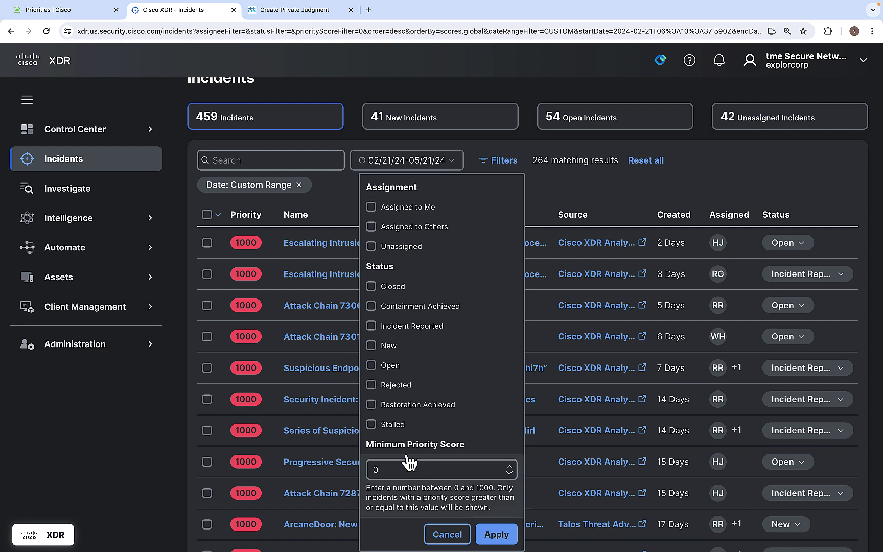
click(598, 190)
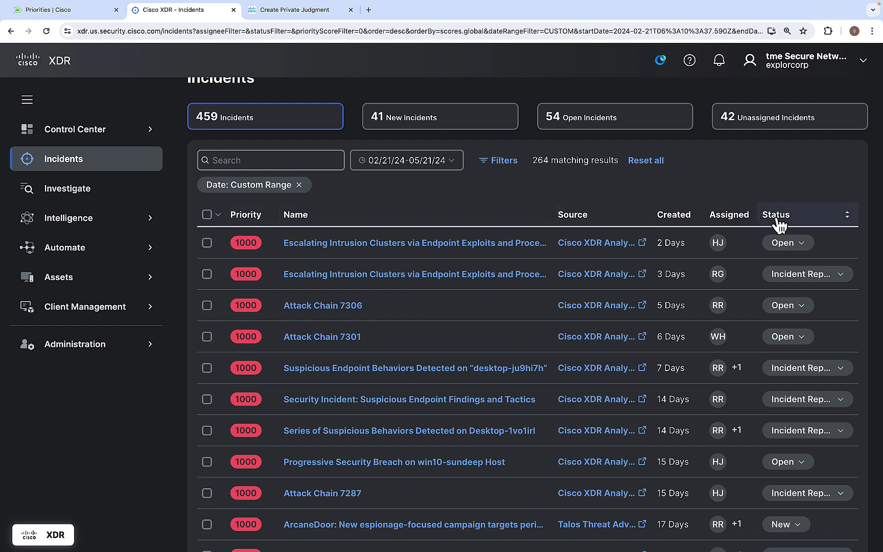
click(797, 245)
click(722, 186)
click(724, 246)
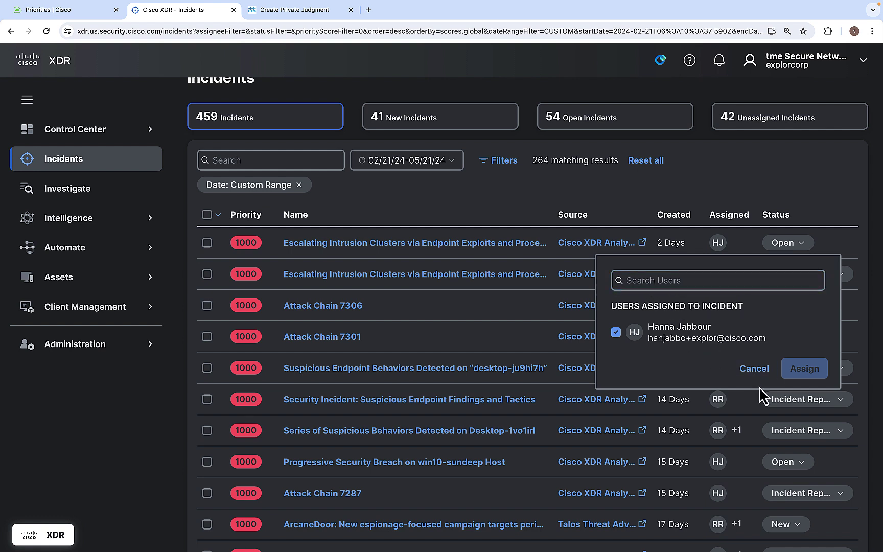
click(755, 368)
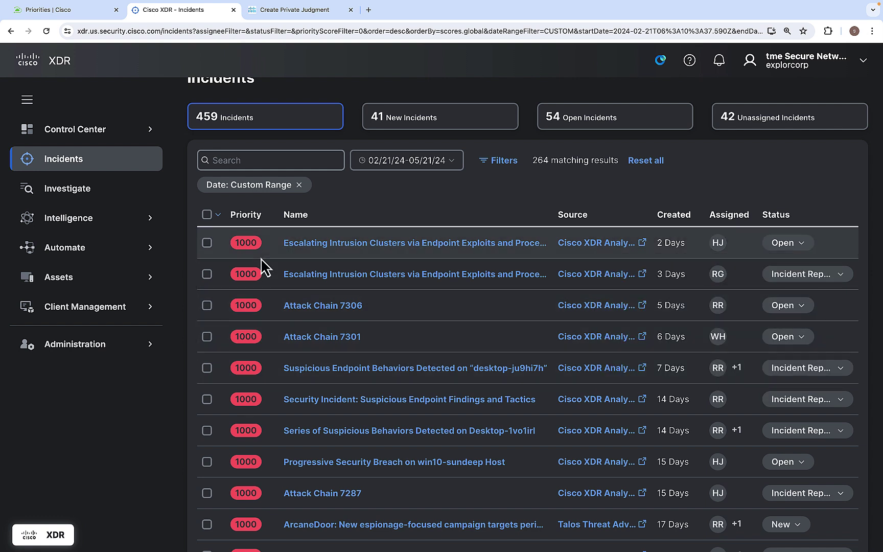
mouse_move(231, 247)
click(218, 214)
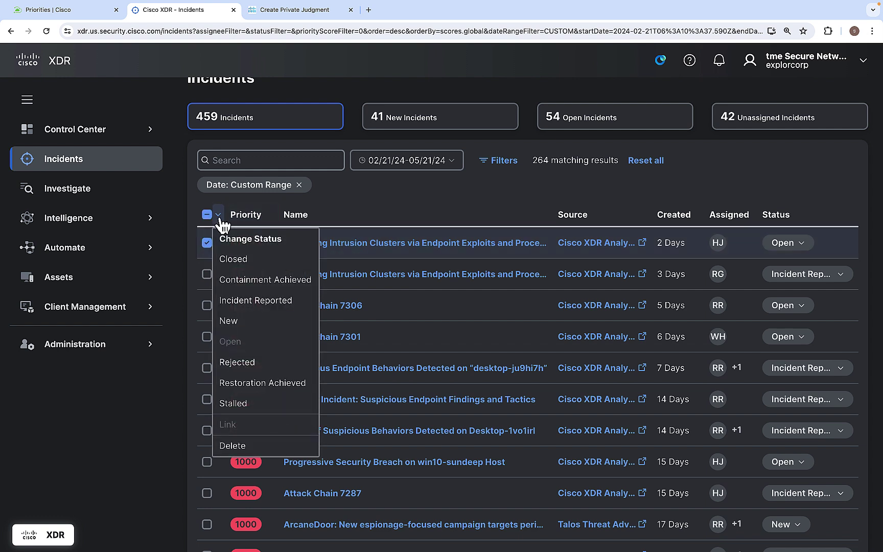
click(349, 206)
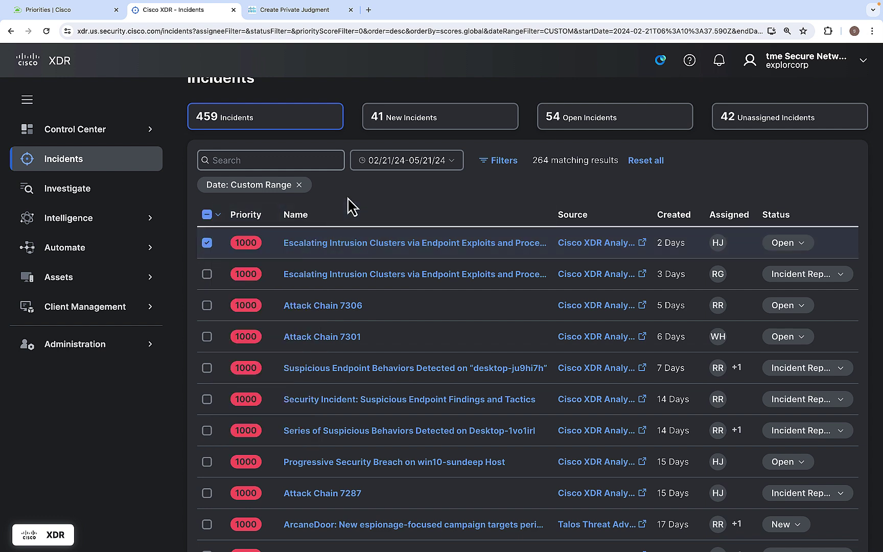
click(207, 243)
mouse_move(255, 249)
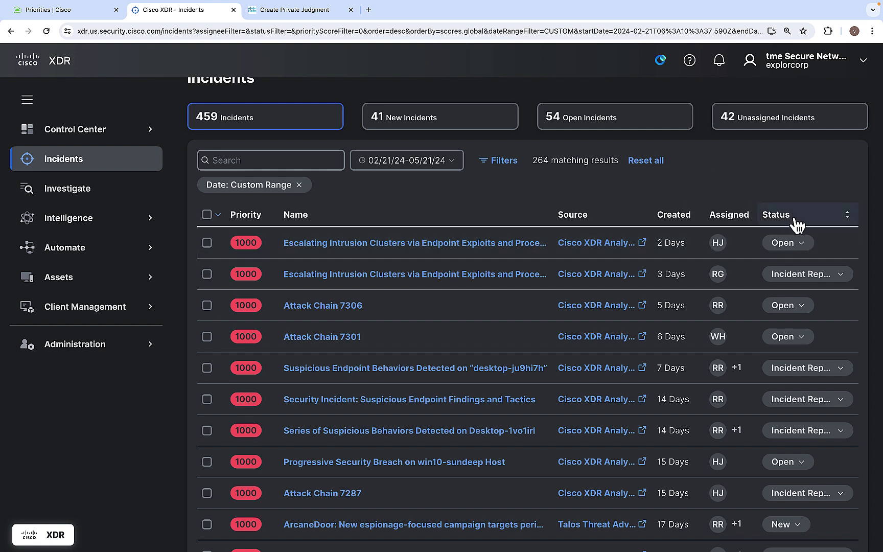
Open the Escalating Intrusion Clusters incident summary and view its detailed MITRE ATT&CK tactics.
click(492, 252)
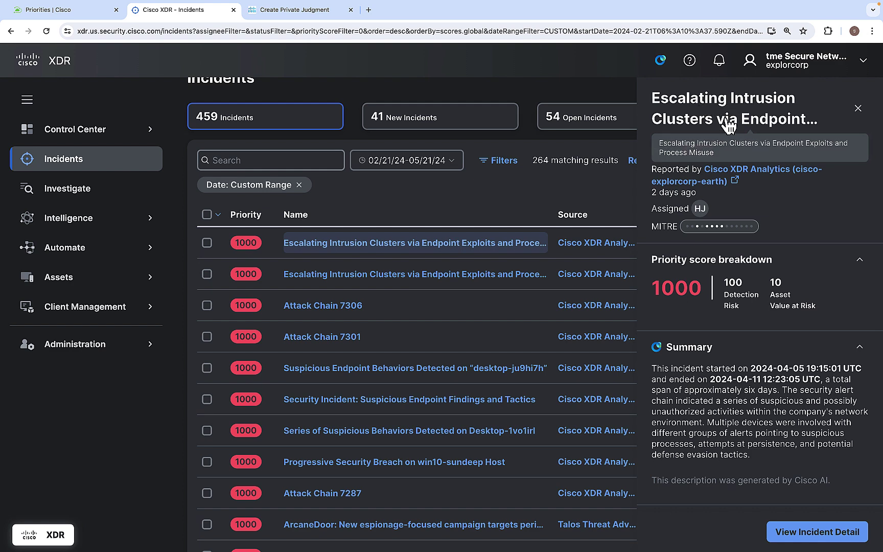
mouse_move(713, 236)
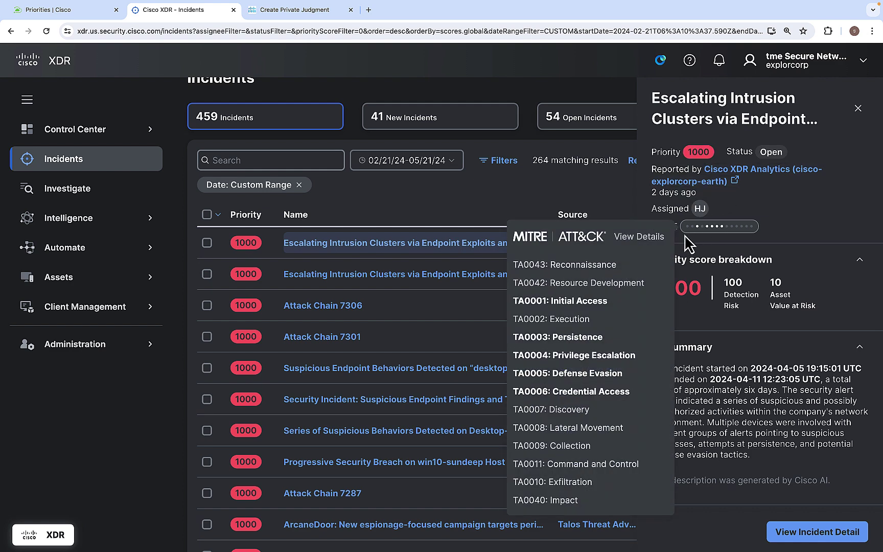
click(649, 232)
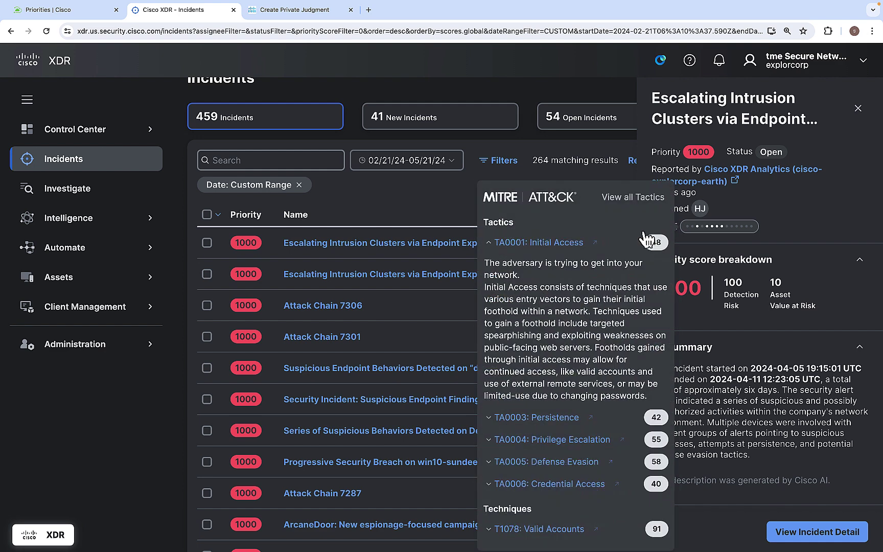
click(490, 244)
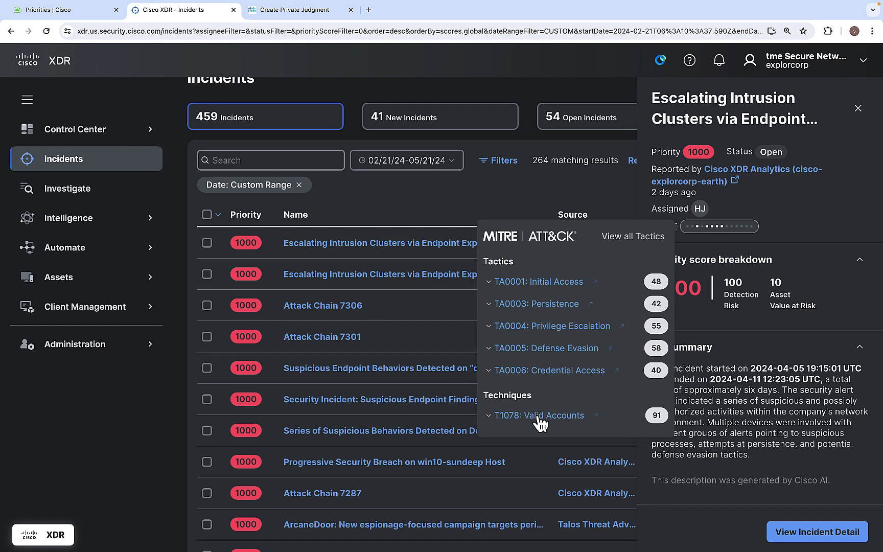
Expand the incident's full description and scroll down to its six assets.
scroll(740, 366, down, 3)
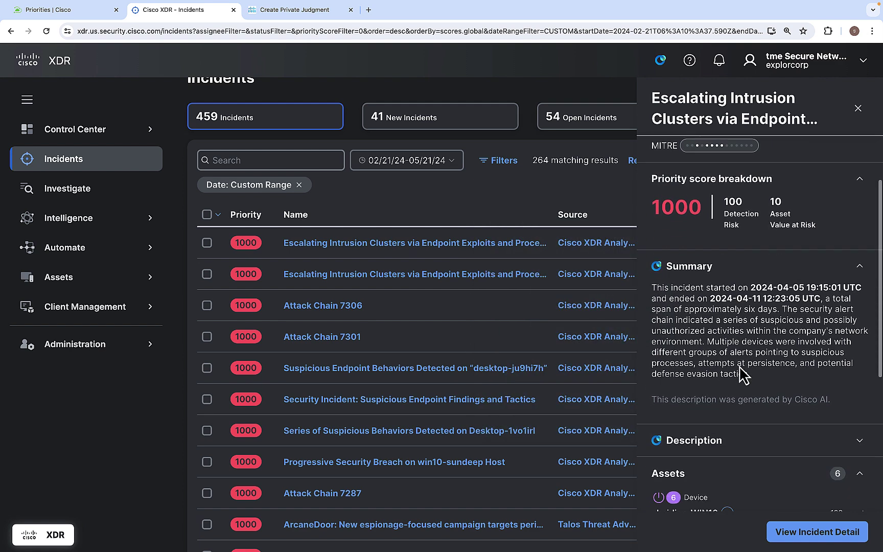
scroll(756, 315, down, 3)
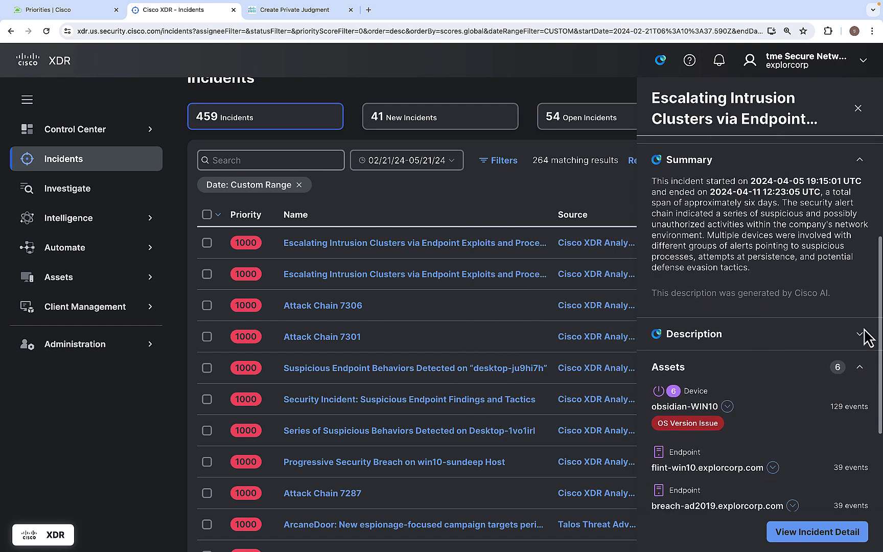
click(861, 338)
scroll(792, 367, down, 15)
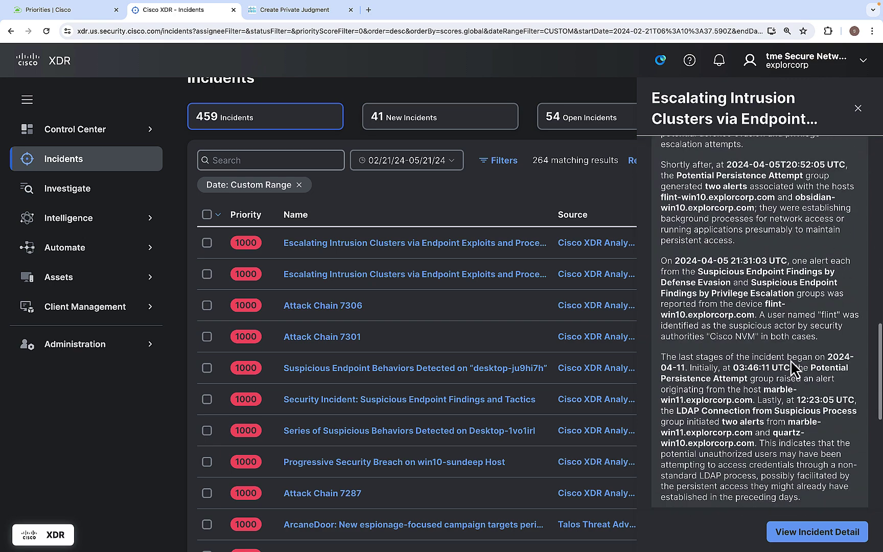
scroll(792, 367, down, 5)
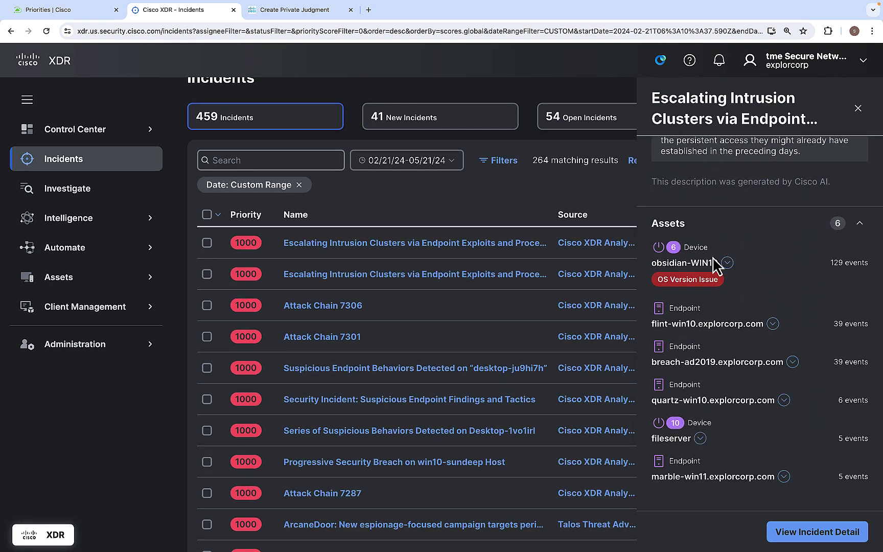
Open the full incident page without the AI Assistant and review the graph, 6 assets, 134 observables, 8 indicators.
click(809, 543)
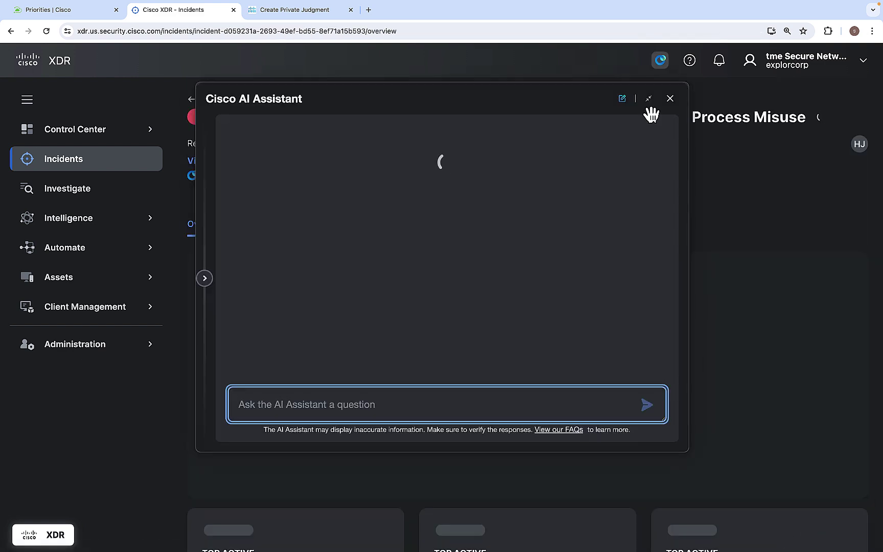
click(670, 100)
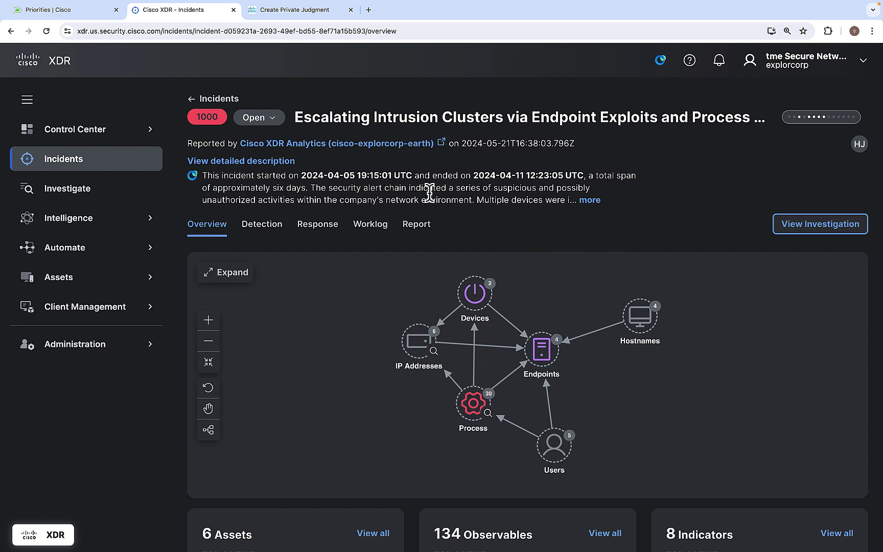
mouse_move(816, 123)
scroll(245, 281, down, 3)
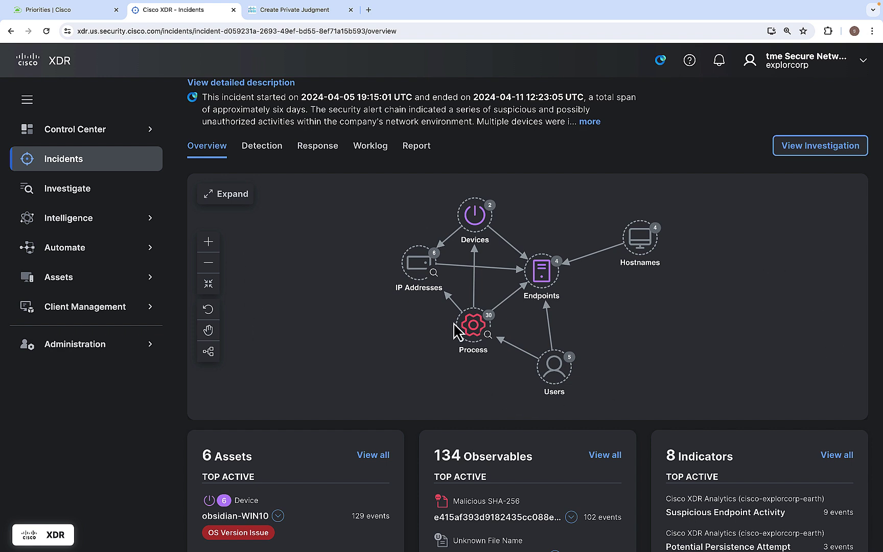
mouse_move(479, 214)
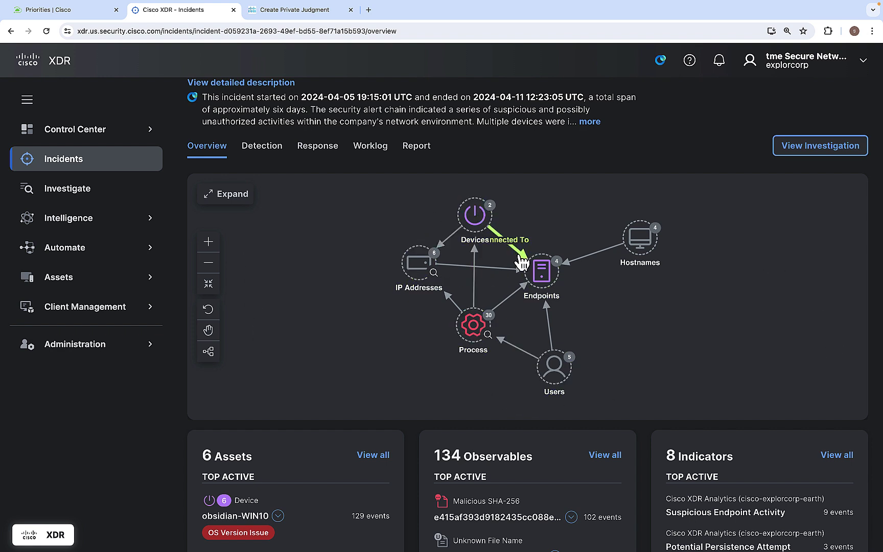
mouse_move(554, 294)
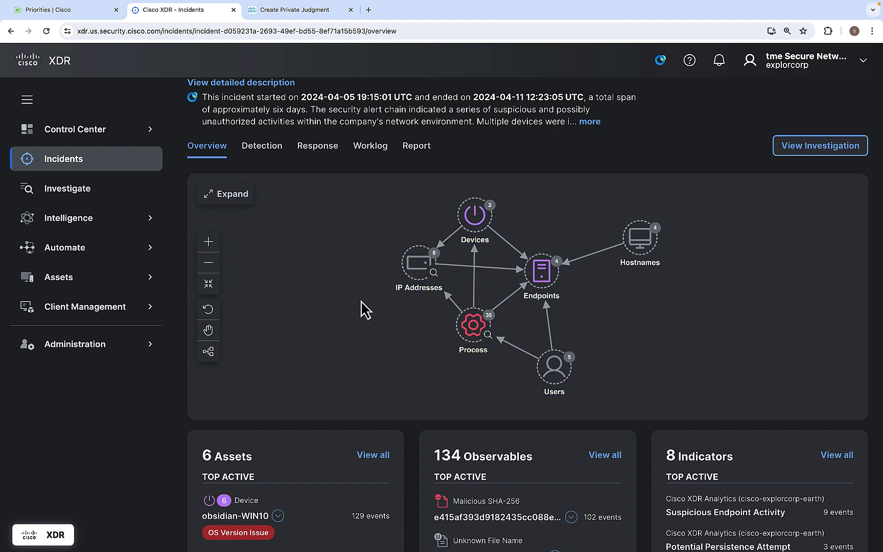
scroll(360, 288, down, 1)
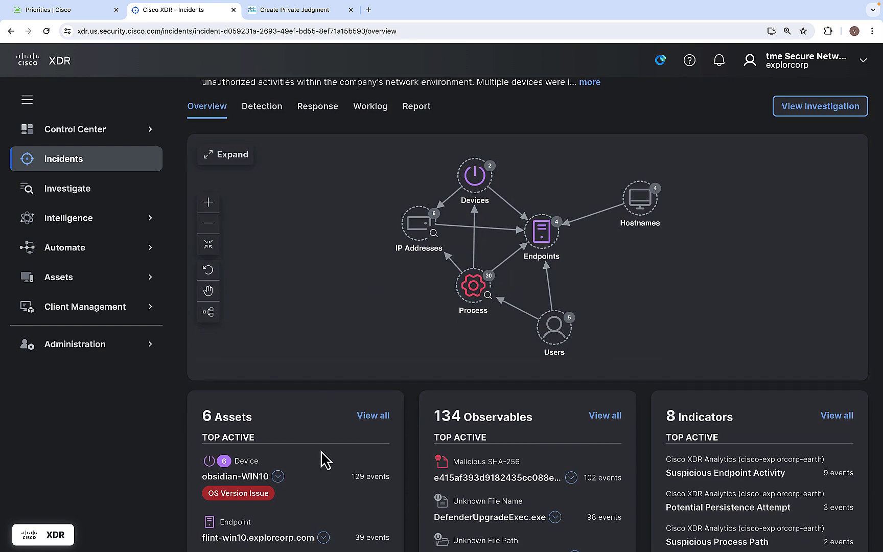
scroll(325, 460, down, 2)
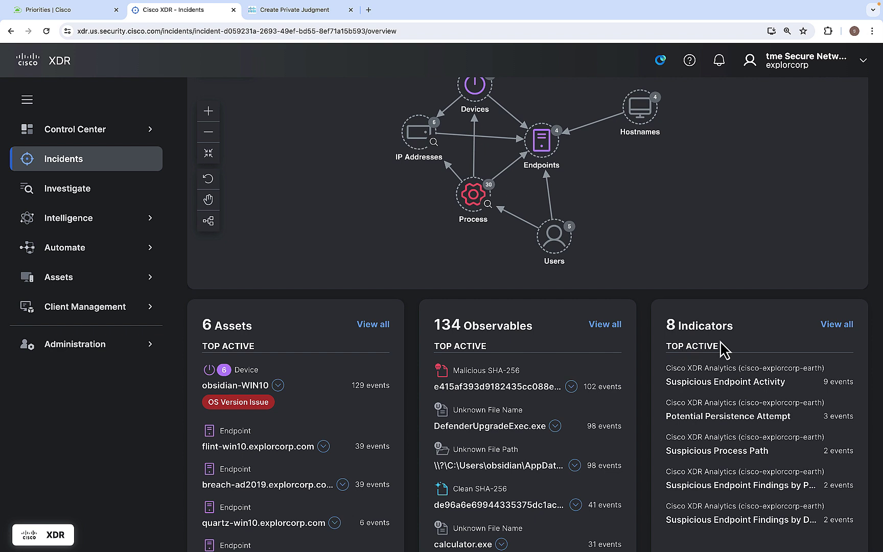
Review the incident's 134 observables, filtering to the 6 malicious ones, then close the list.
click(604, 334)
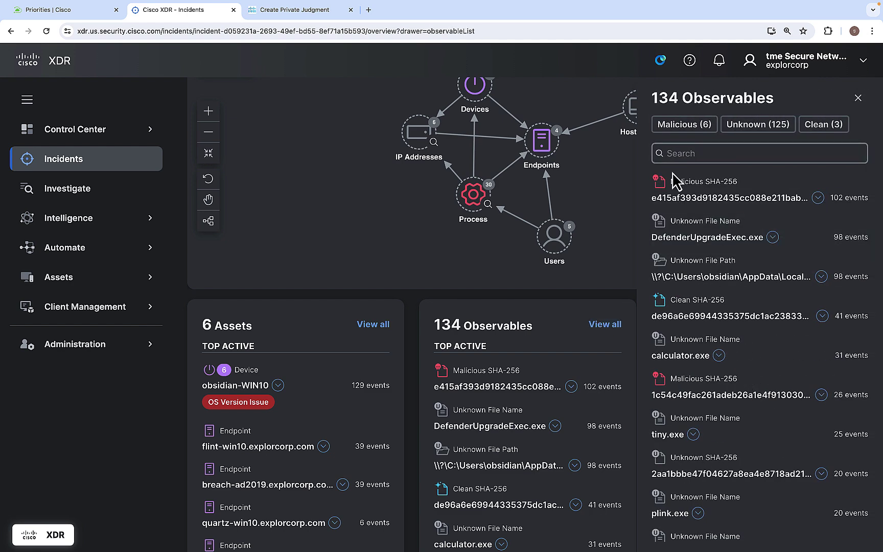
click(673, 152)
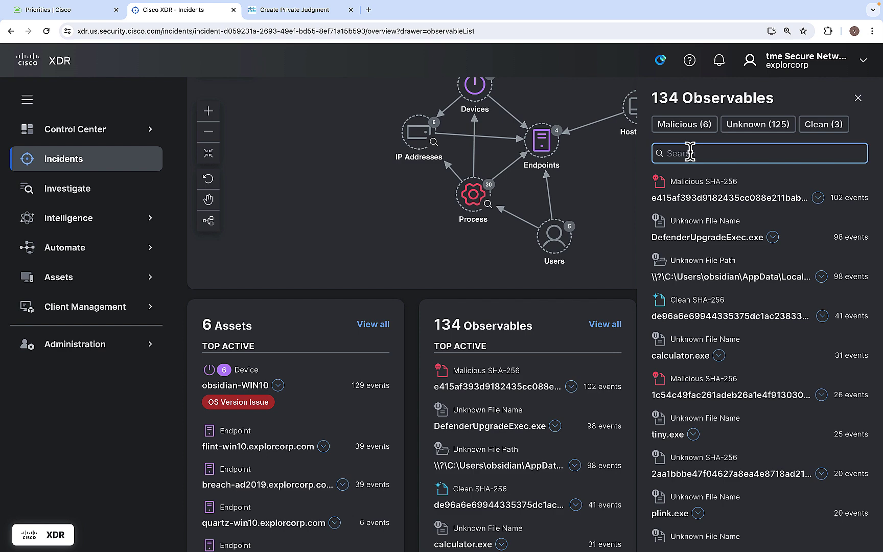
click(690, 125)
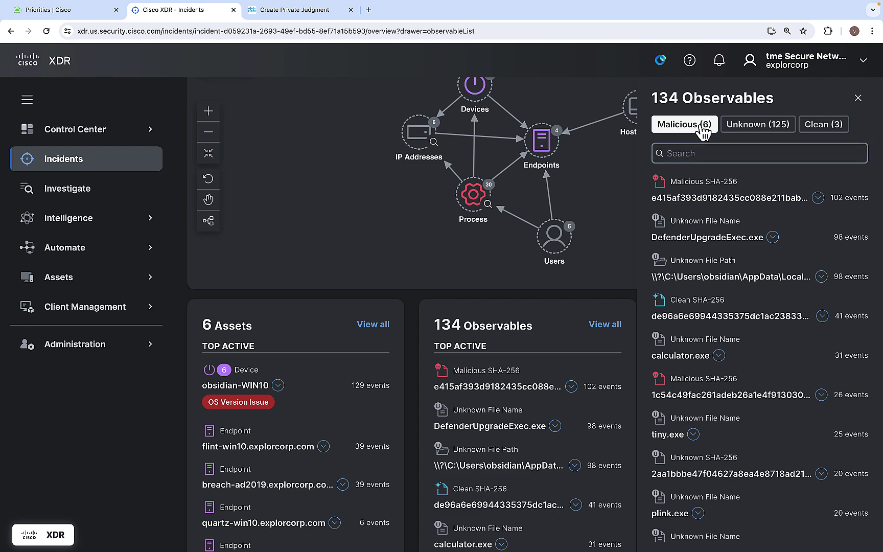
click(859, 100)
scroll(518, 537, down, 1)
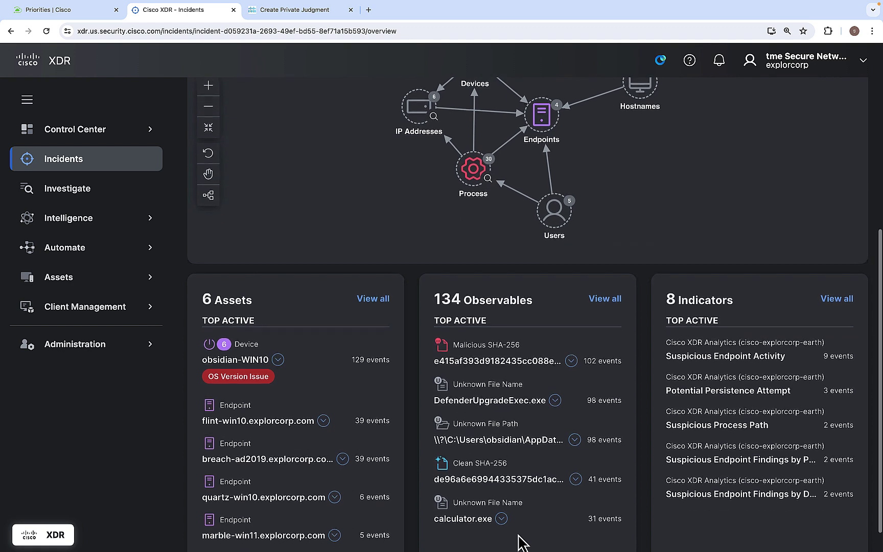
scroll(519, 542, up, 5)
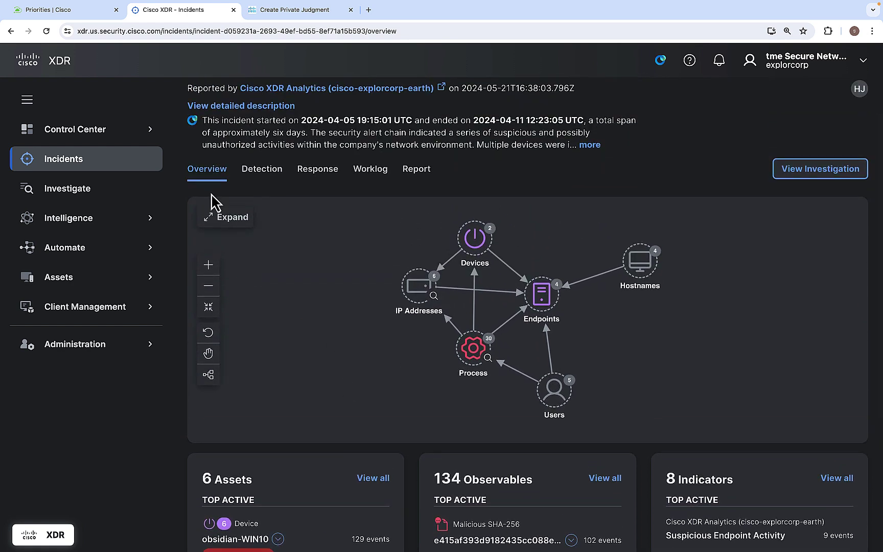
In the enlarged graph, break out the Process group and inspect the malicious defenderupgradeexec.exe node.
click(240, 224)
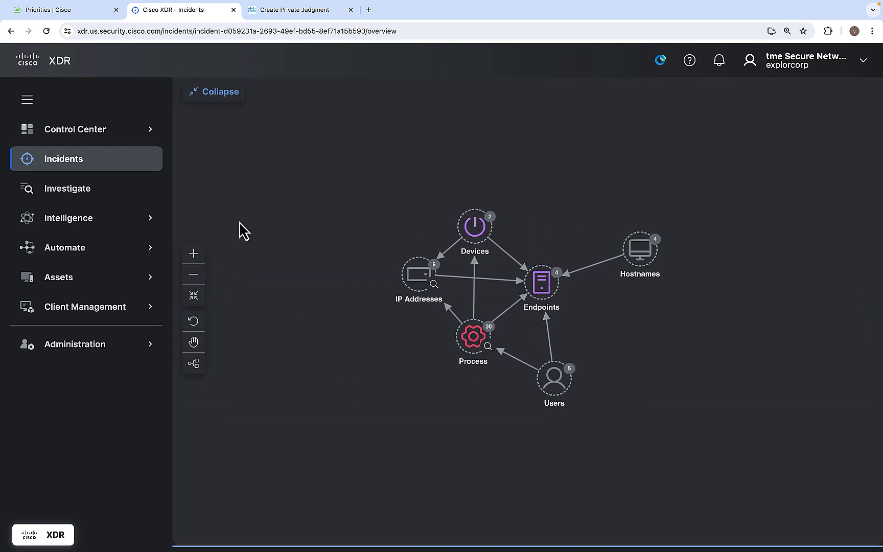
click(475, 336)
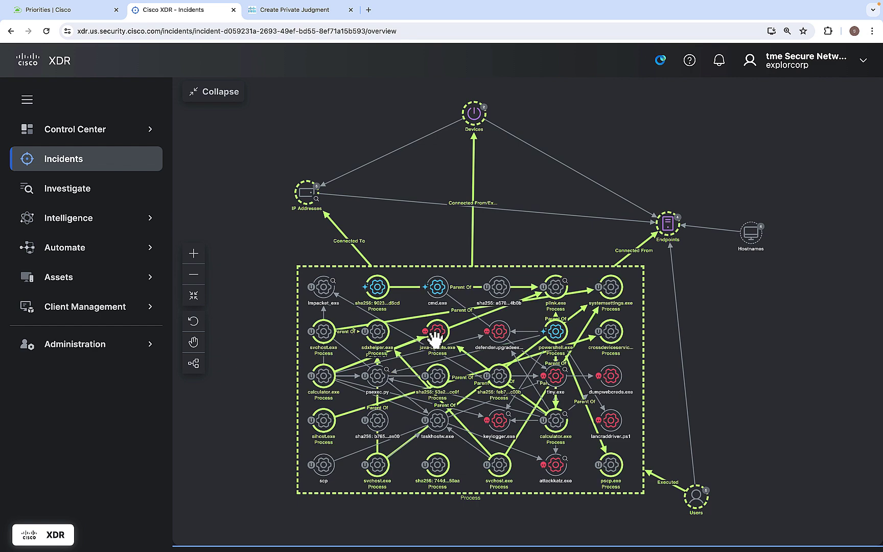
click(497, 335)
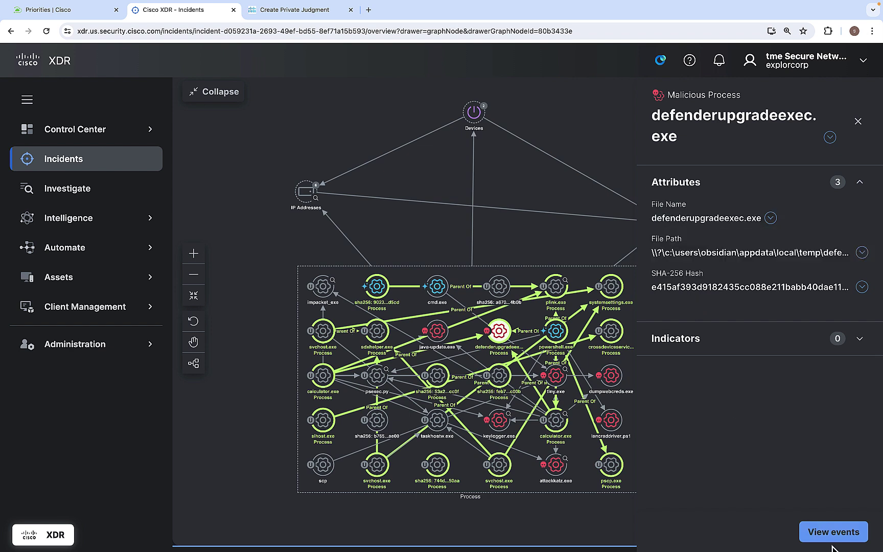
click(861, 125)
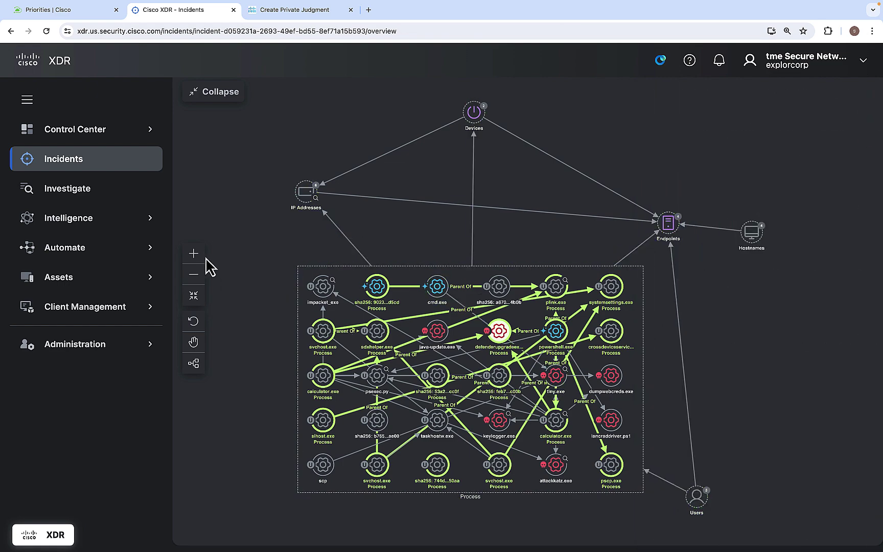
click(233, 93)
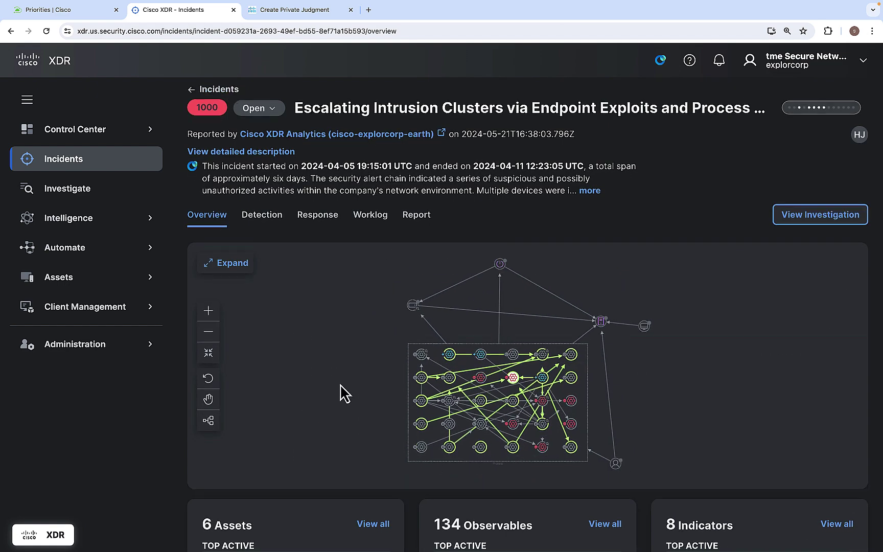
scroll(345, 394, down, 4)
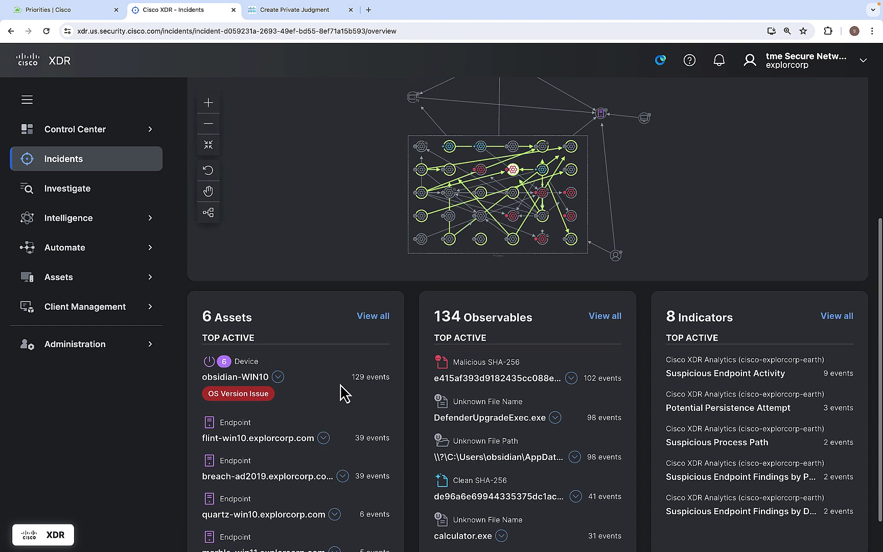
scroll(345, 394, up, 4)
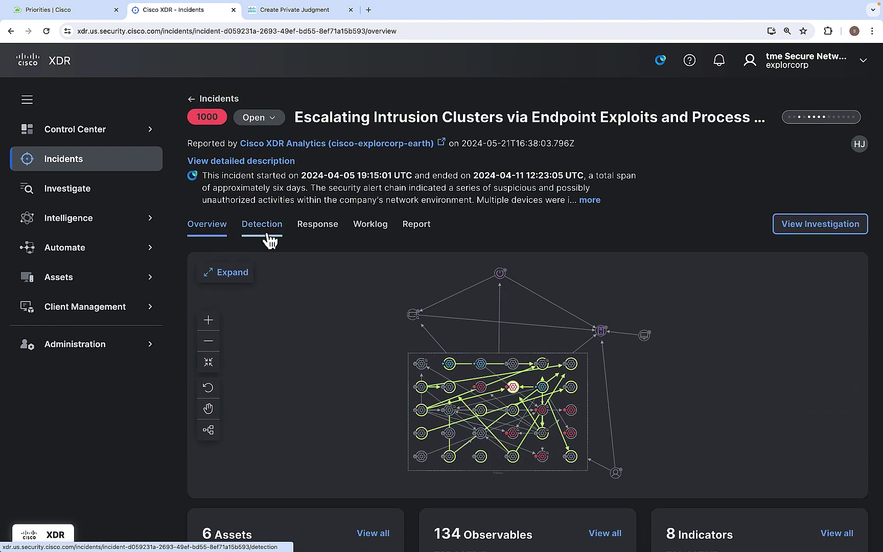
Show the 224 Detection events and check the Type, Source and Severity filter options without applying any.
click(266, 234)
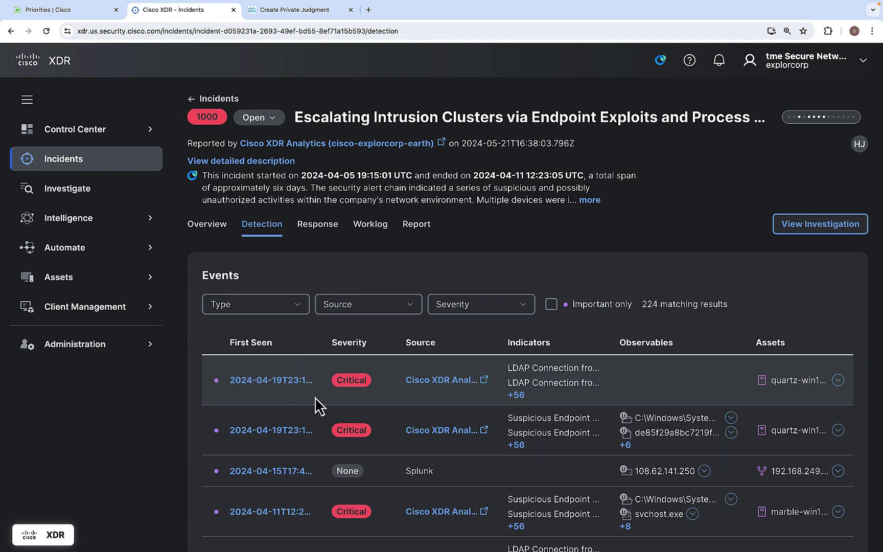
scroll(317, 407, down, 3)
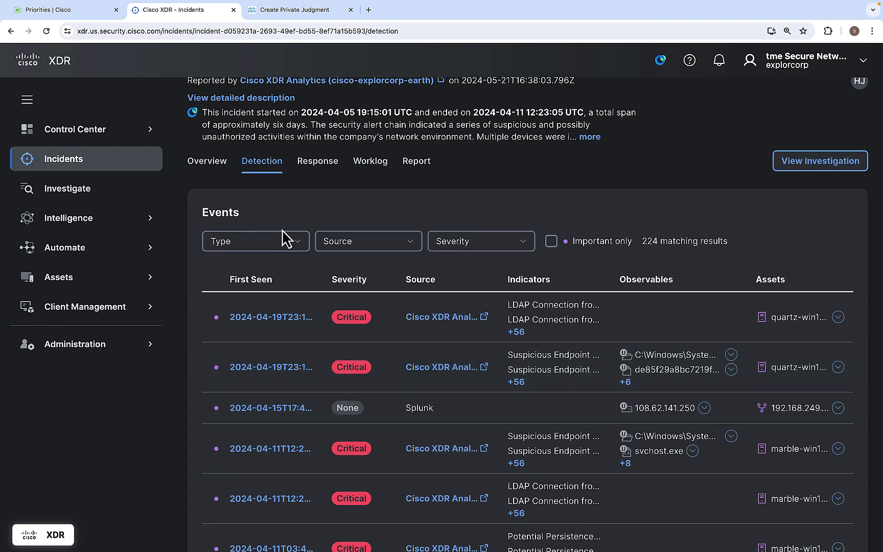
click(304, 244)
click(416, 243)
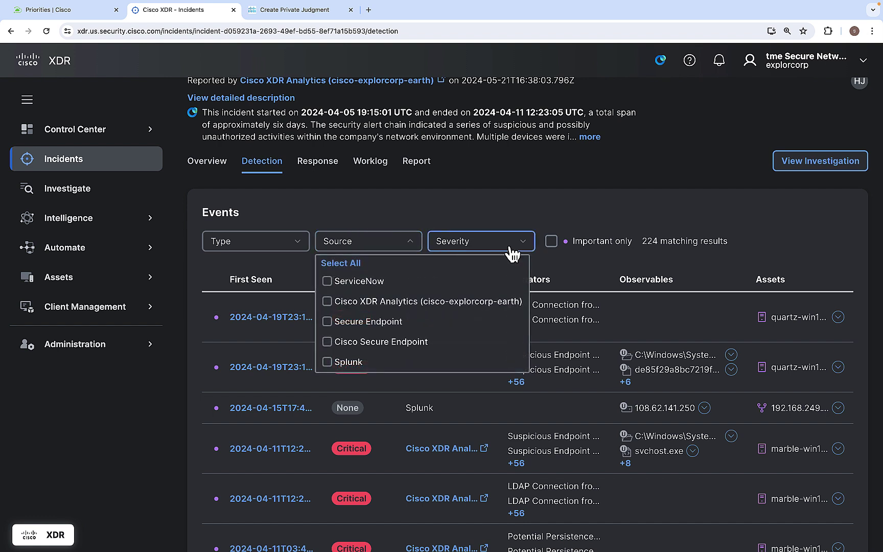
click(524, 245)
click(526, 245)
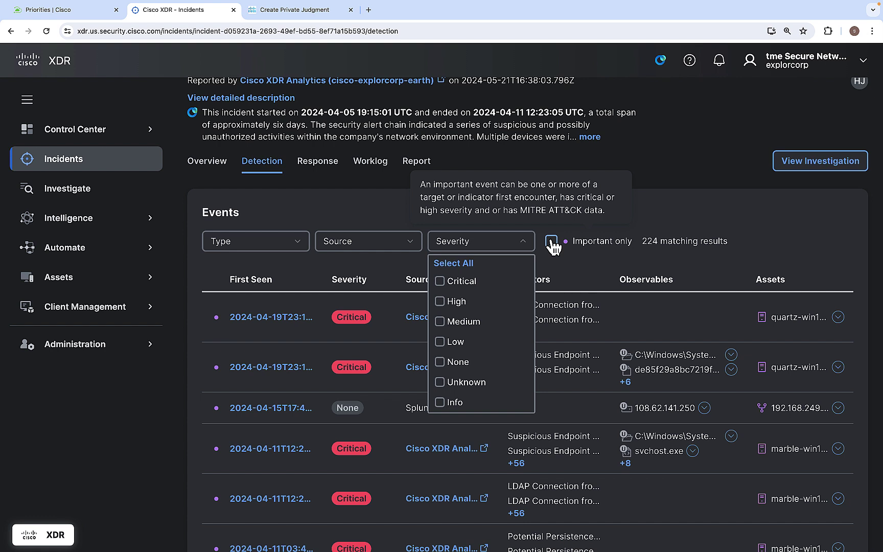
click(596, 252)
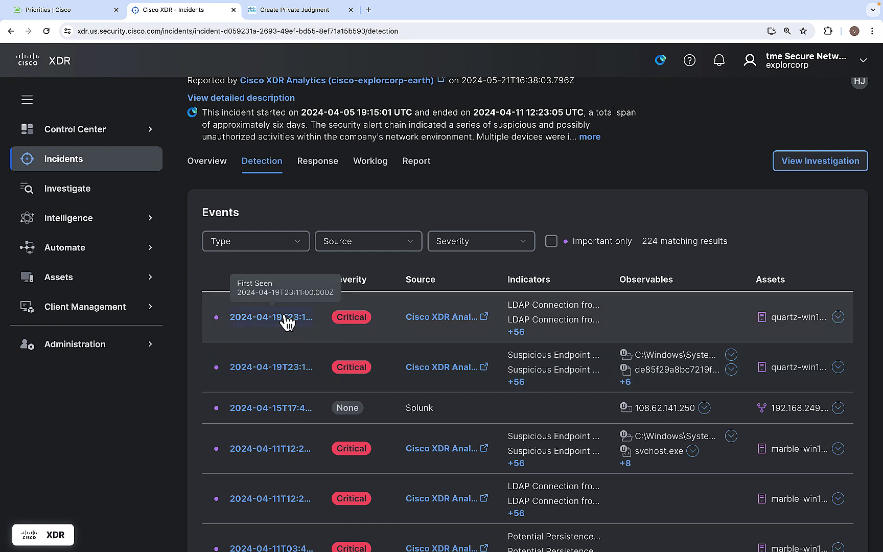
click(285, 318)
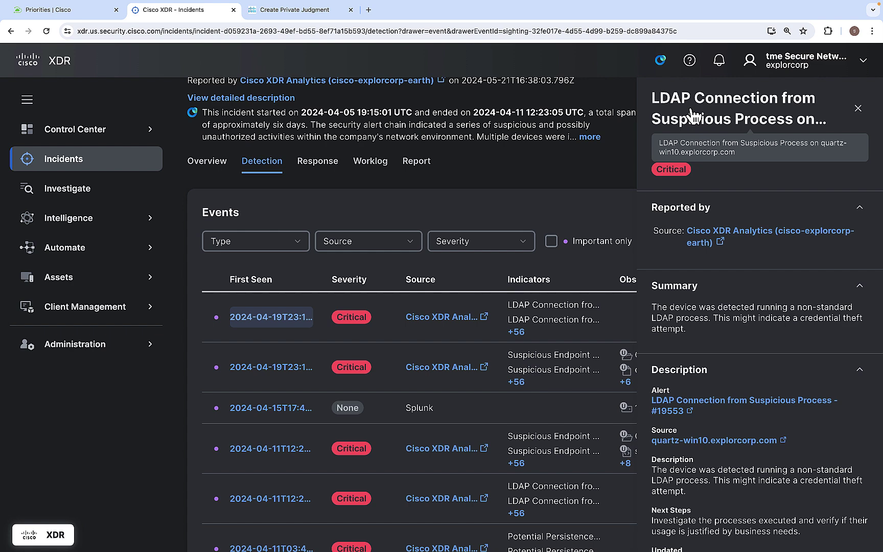
scroll(728, 266, down, 1)
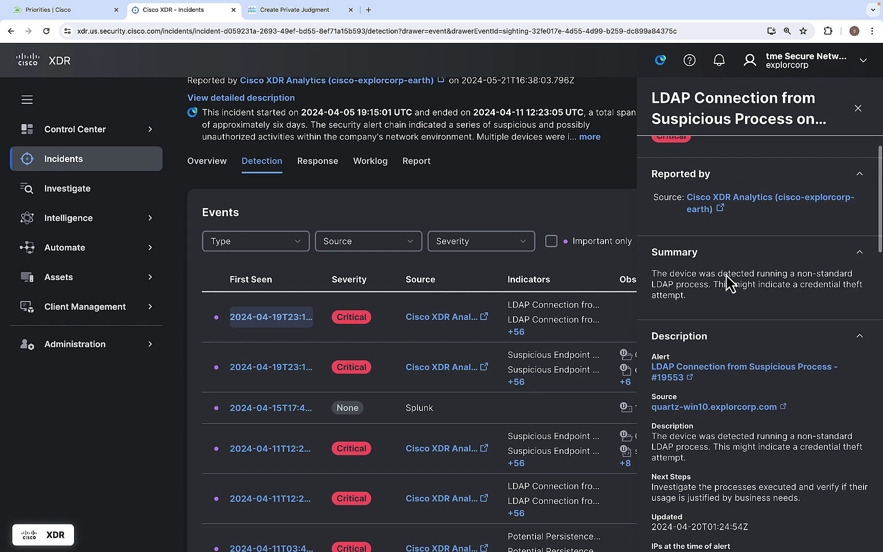
scroll(720, 276, down, 2)
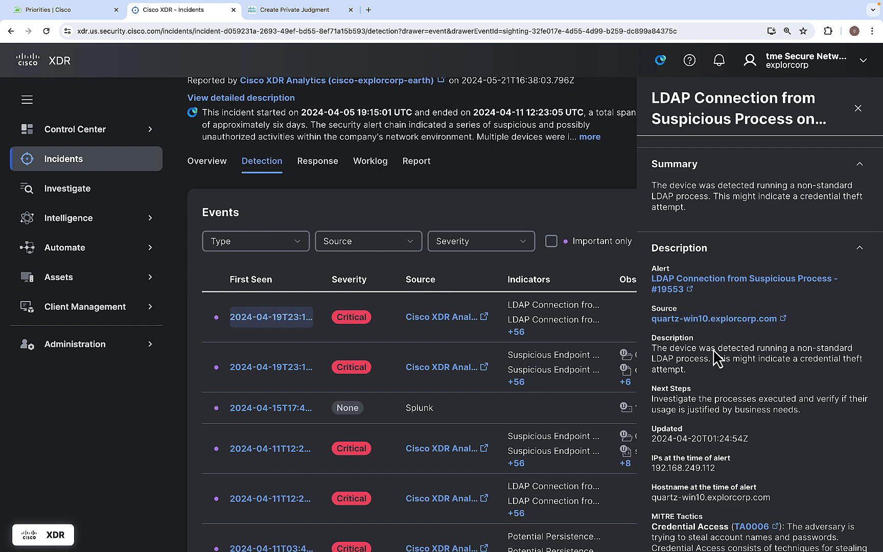
scroll(718, 358, down, 3)
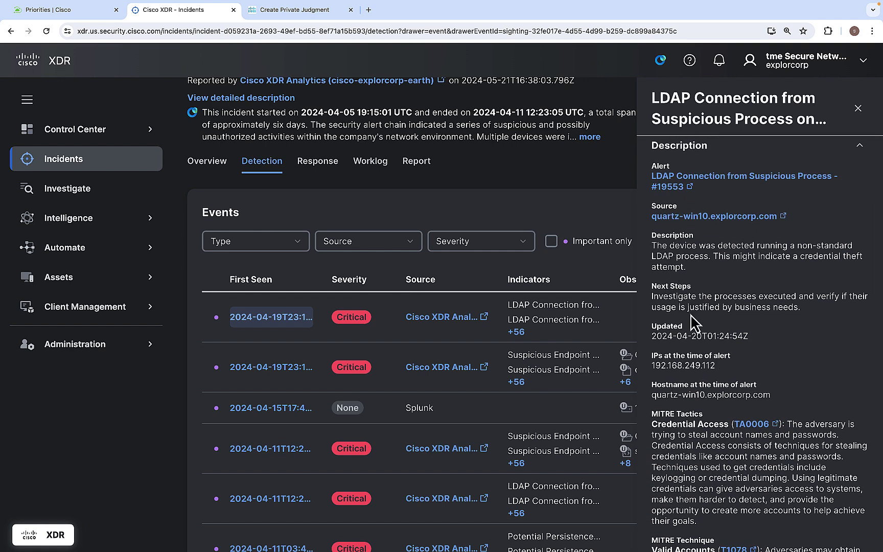
scroll(691, 320, down, 3)
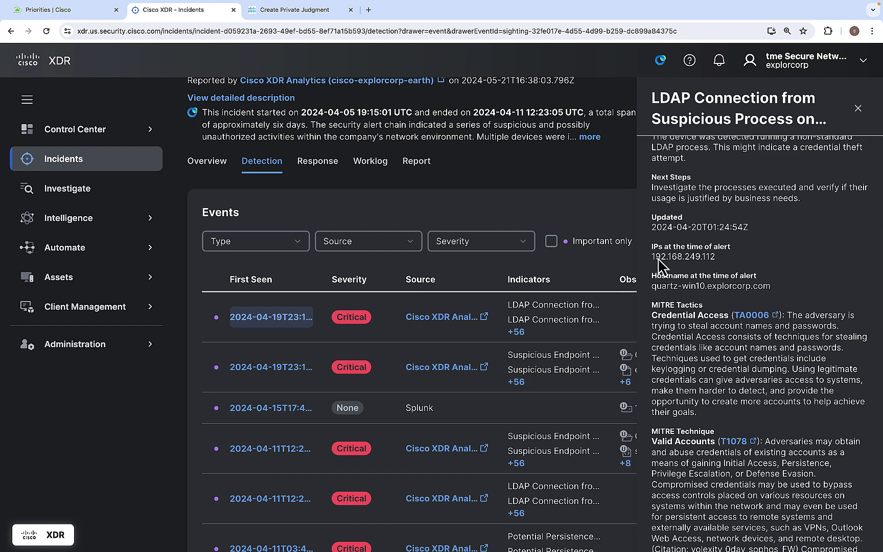
drag(657, 255, 729, 254)
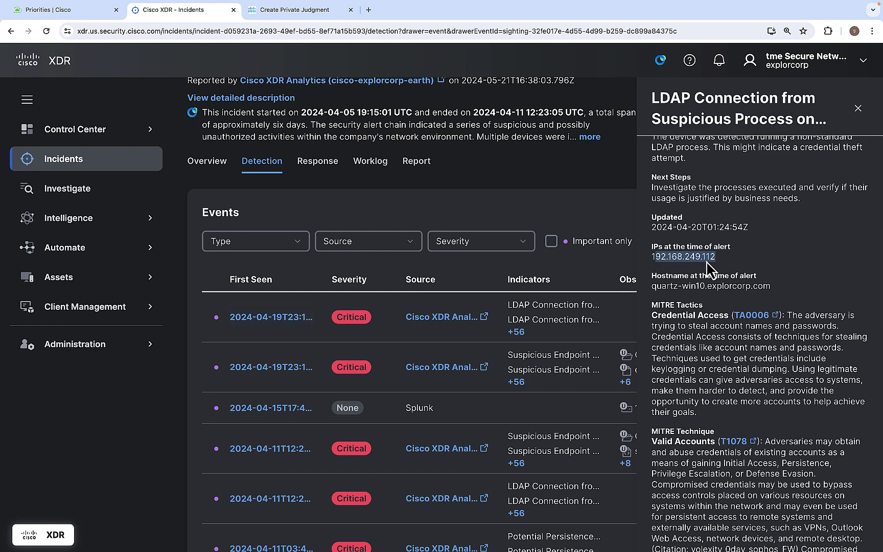
scroll(704, 310, down, 1)
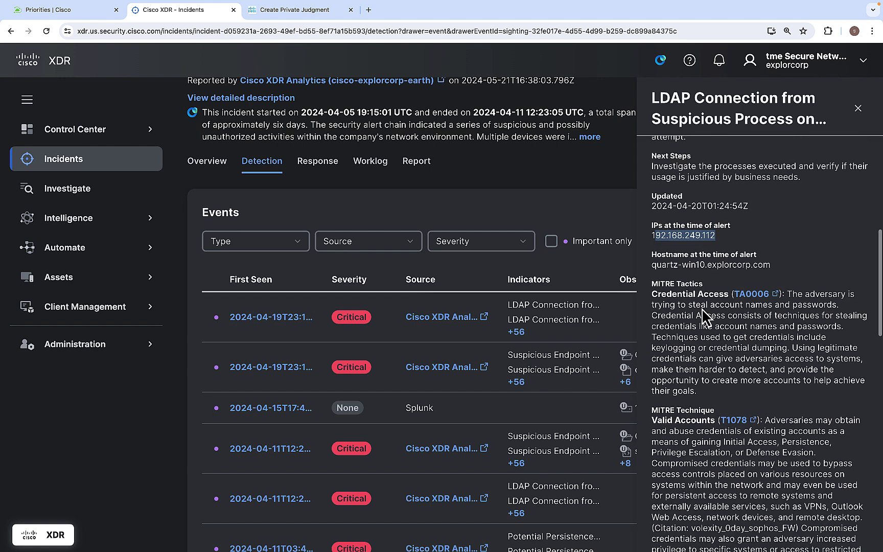
scroll(701, 350, down, 3)
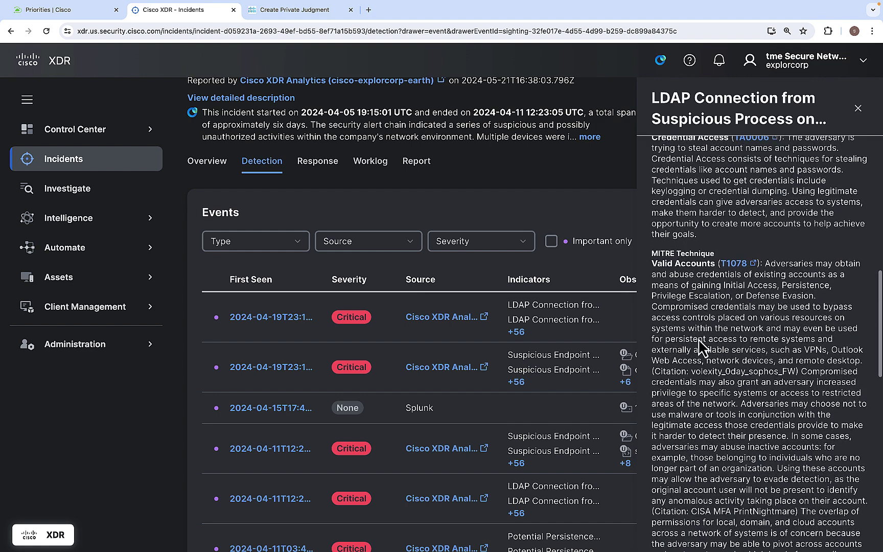
scroll(716, 279, down, 5)
scroll(716, 279, down, 5)
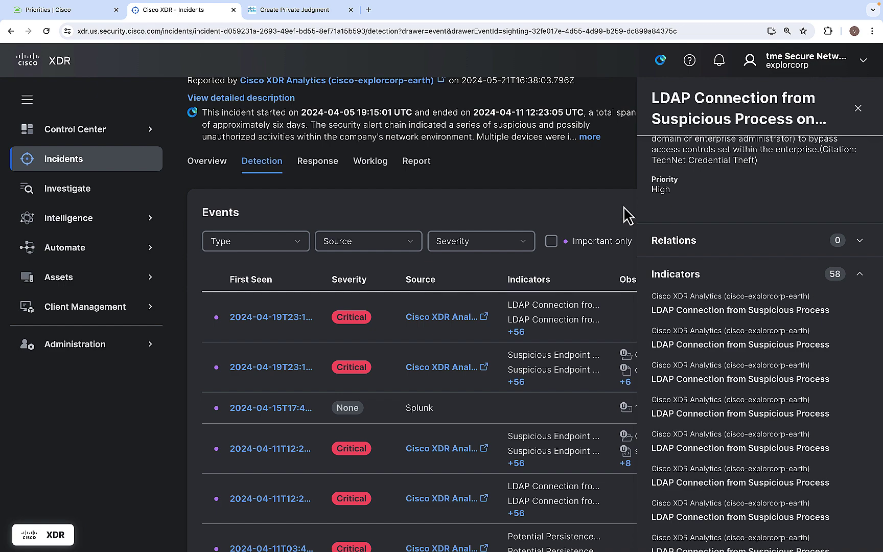
click(859, 110)
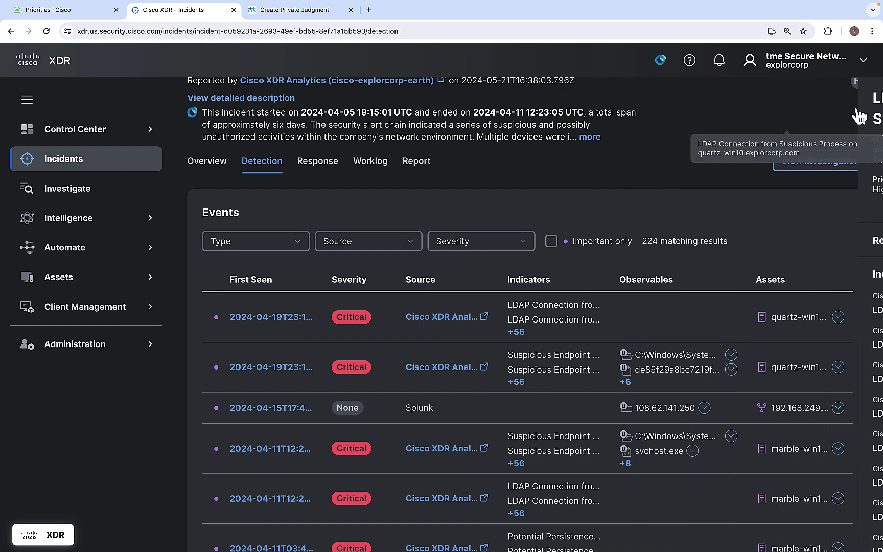
scroll(537, 483, down, 3)
scroll(536, 482, down, 3)
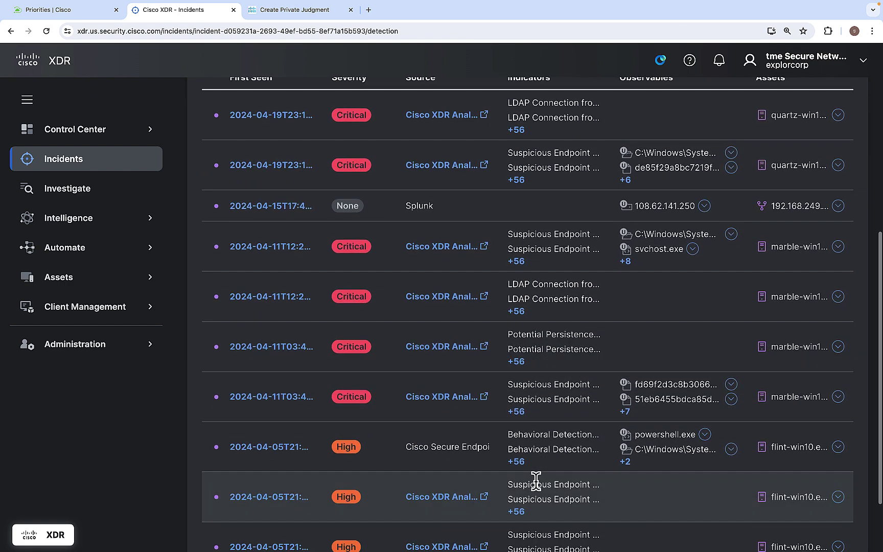
scroll(536, 482, up, 4)
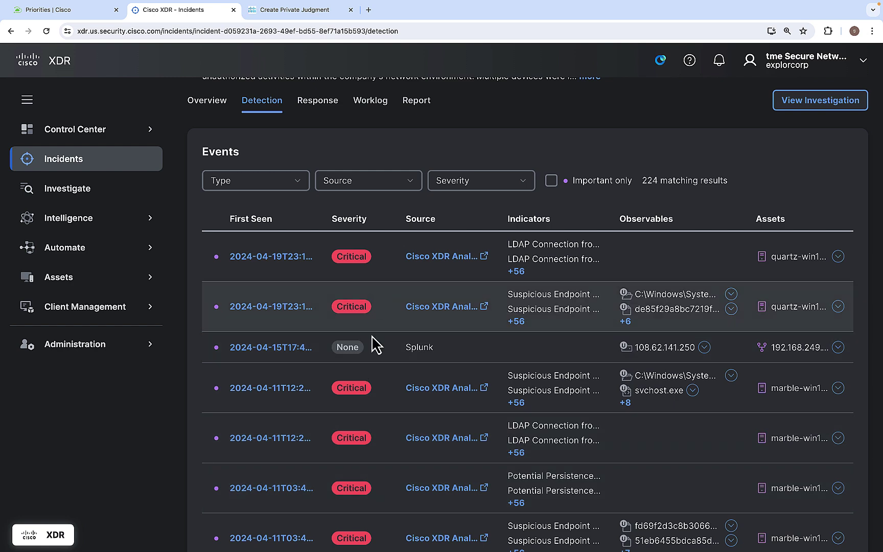
scroll(430, 476, up, 2)
scroll(430, 475, up, 1)
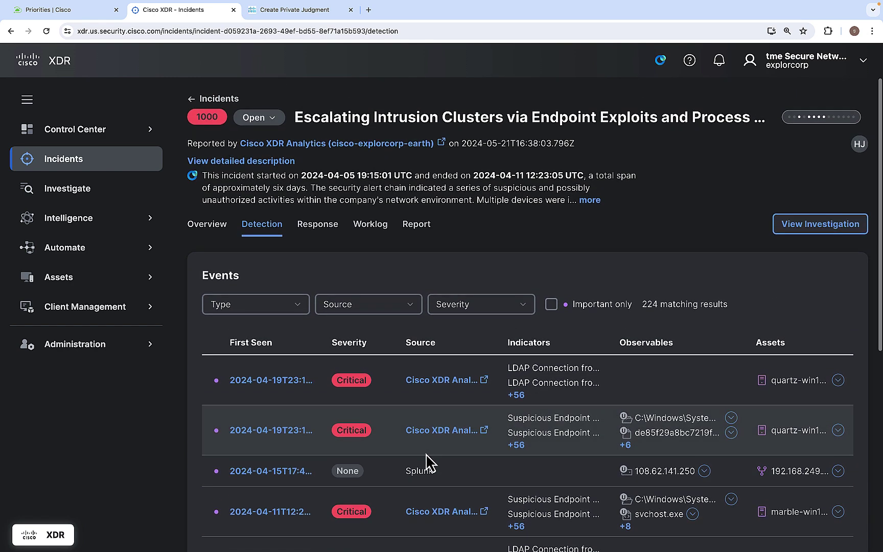
Show the Response playbook's Identification steps and expand the Document and Notify step's description.
click(329, 233)
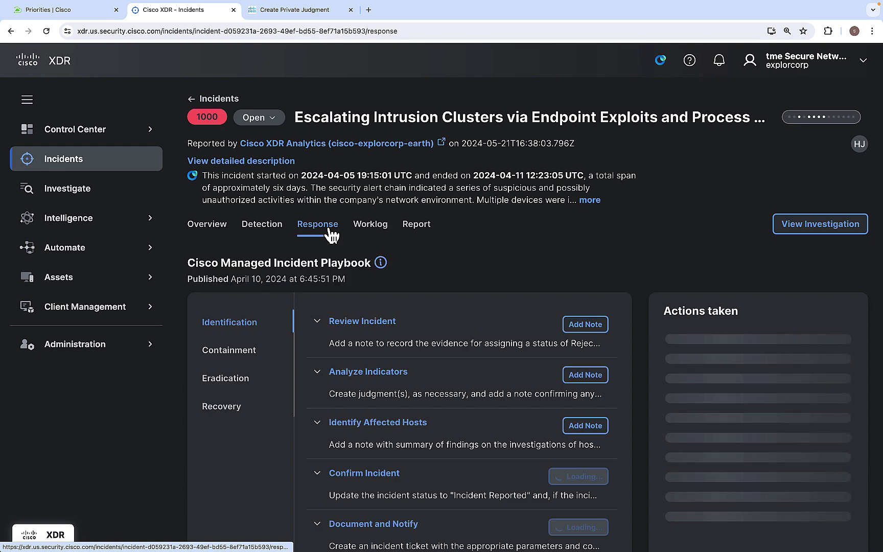
scroll(441, 458, down, 1)
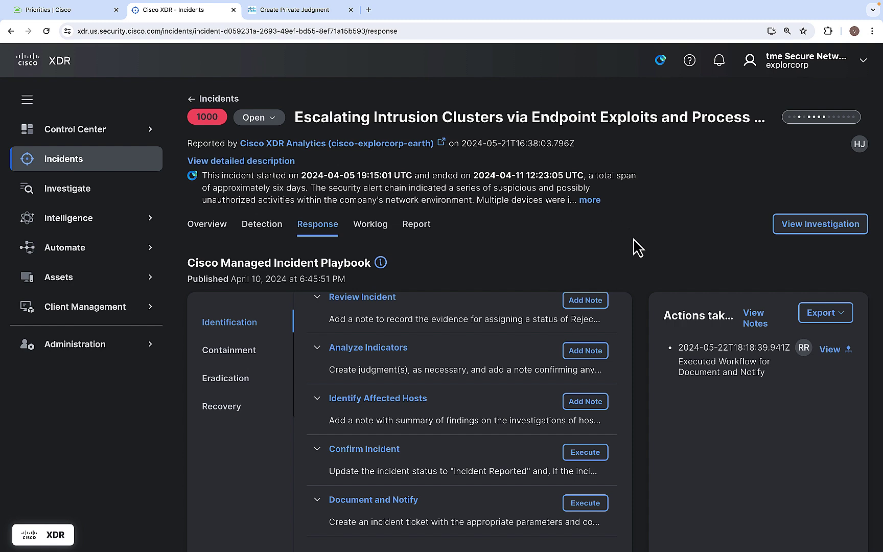
scroll(635, 247, down, 2)
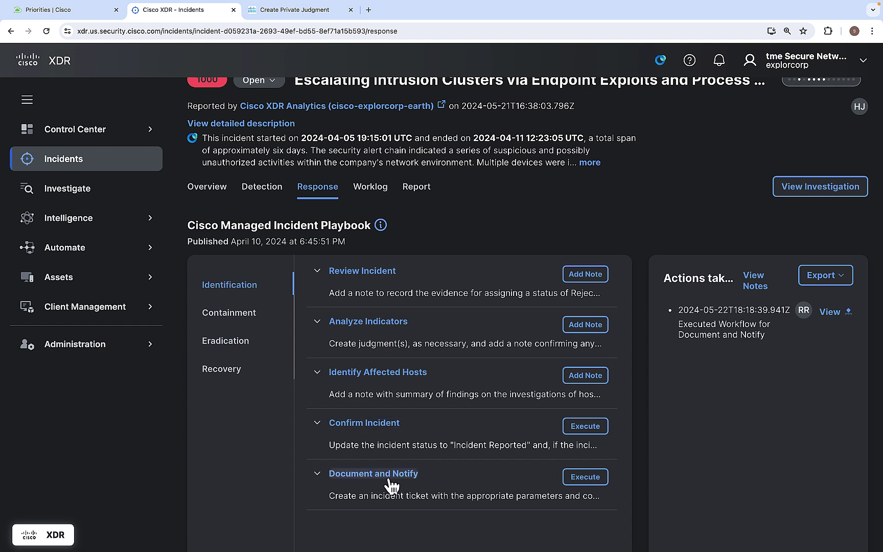
scroll(457, 473, down, 1)
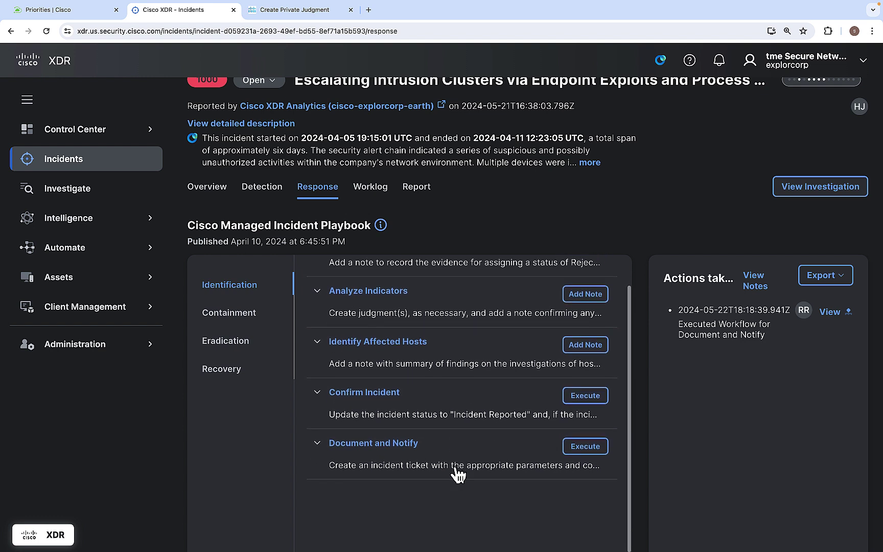
scroll(492, 390, down, 2)
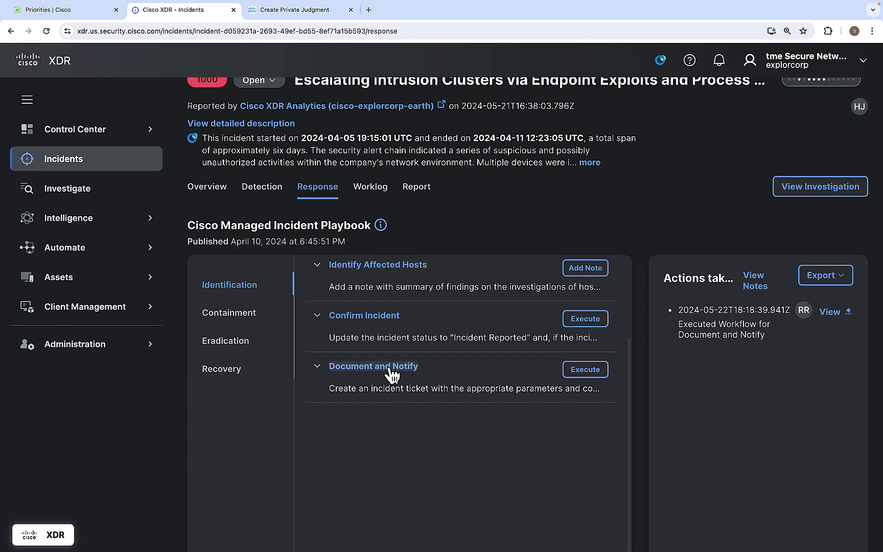
click(391, 366)
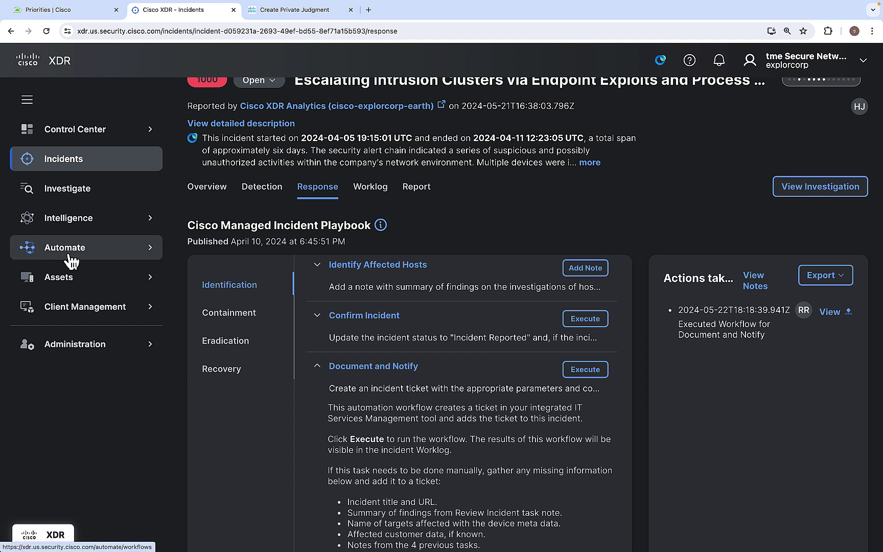
Open the Automate Workflows page in a new browser tab.
mouse_move(153, 217)
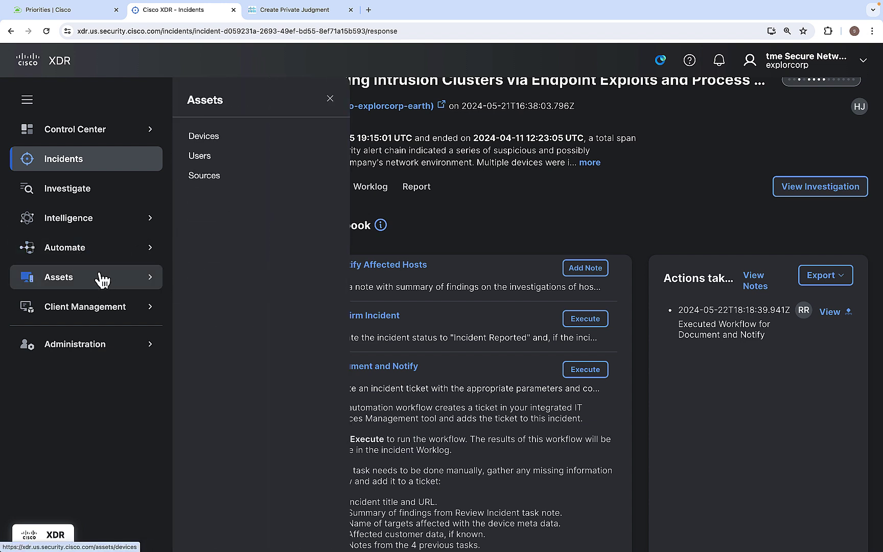
mouse_move(134, 251)
right_click(221, 165)
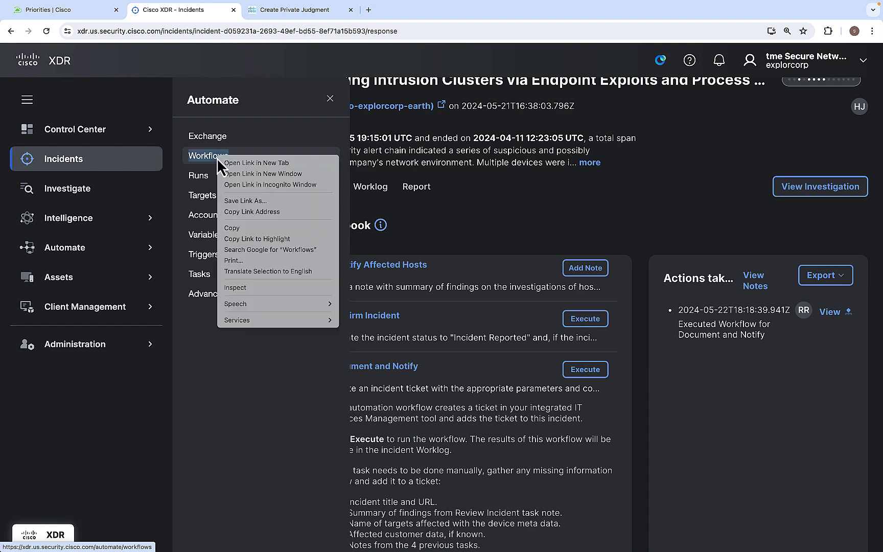
click(250, 163)
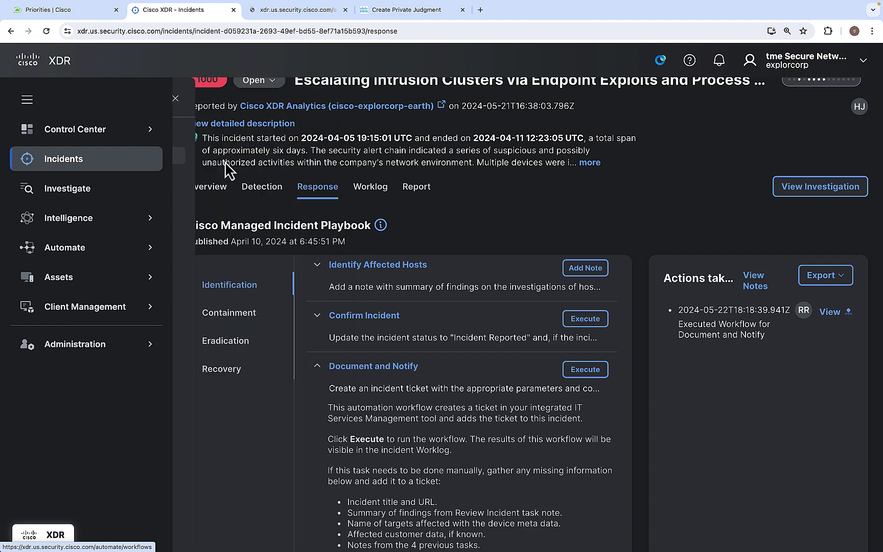
click(300, 11)
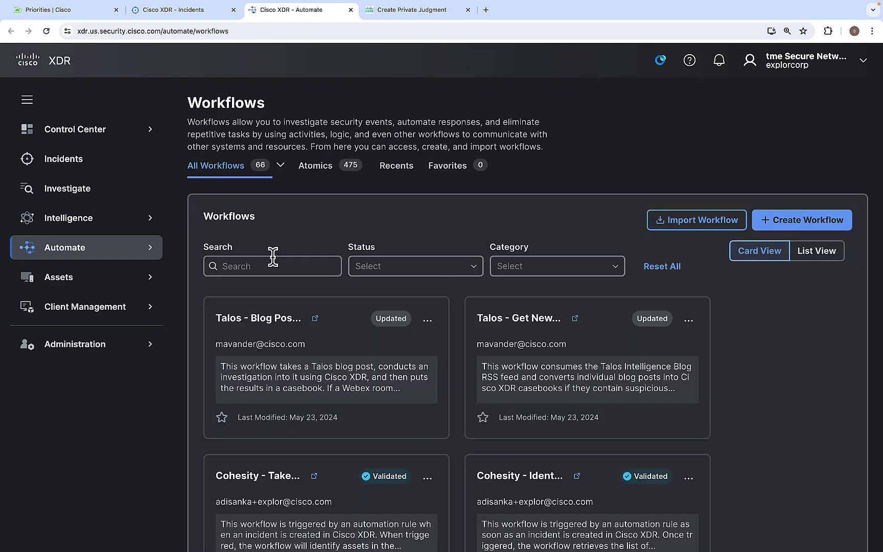
Search 'docu', view the XDR - Document and Notify workflow diagram, then return to the incident.
click(272, 258)
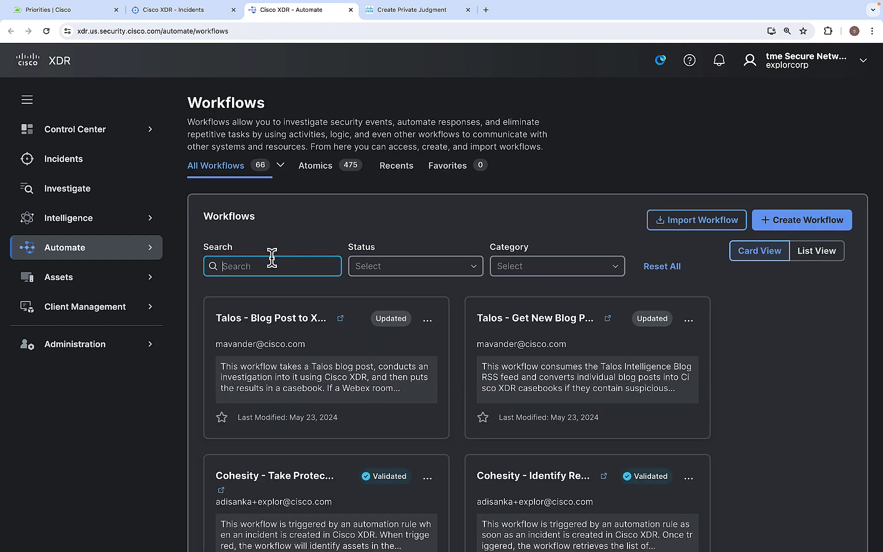
text(docume)
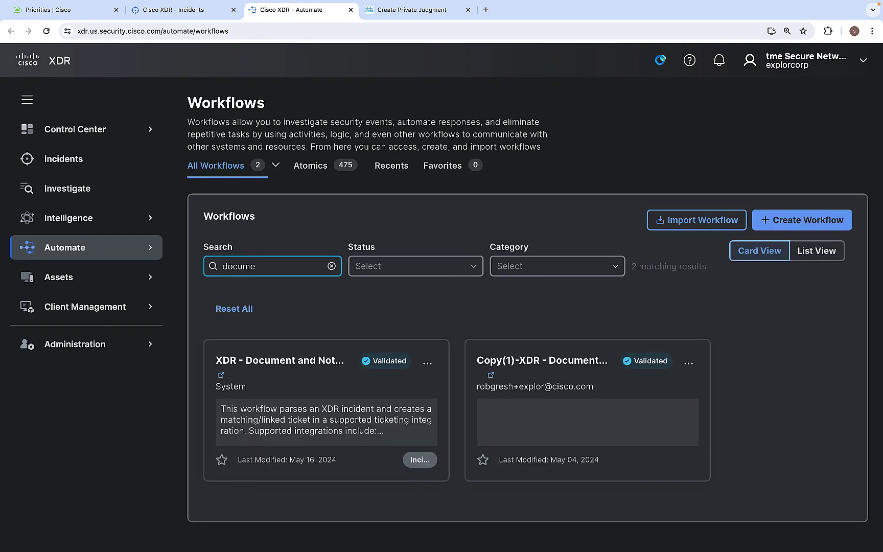
click(287, 367)
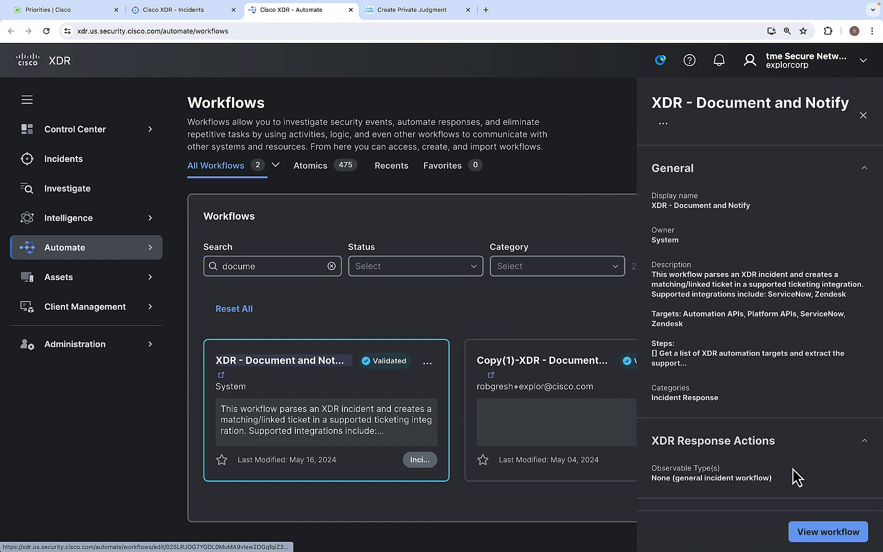
click(824, 532)
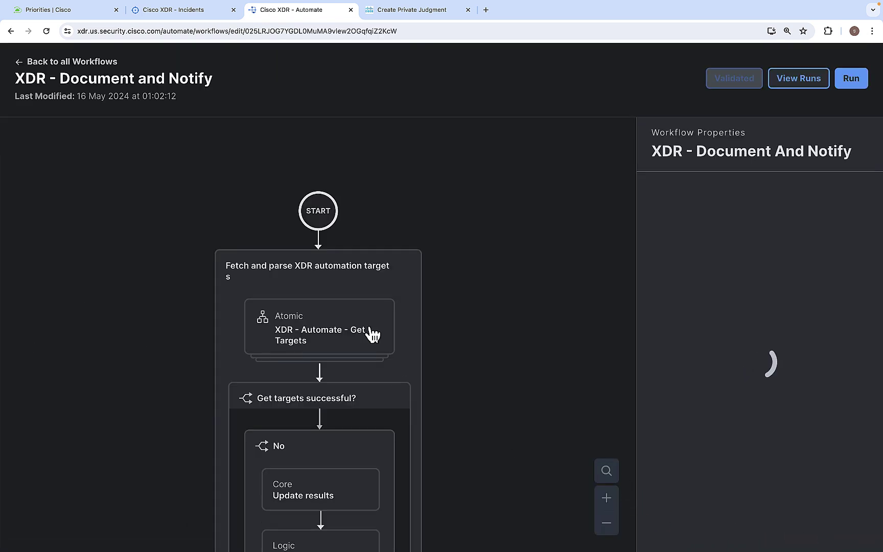
click(186, 11)
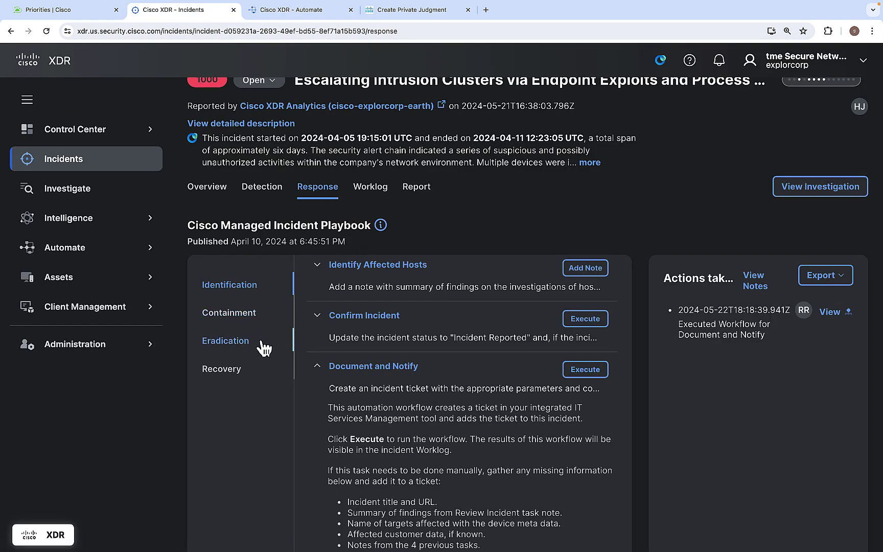
Show the Containment phase and review the 35 hashes from Contain Incident: File Hashes.
click(242, 319)
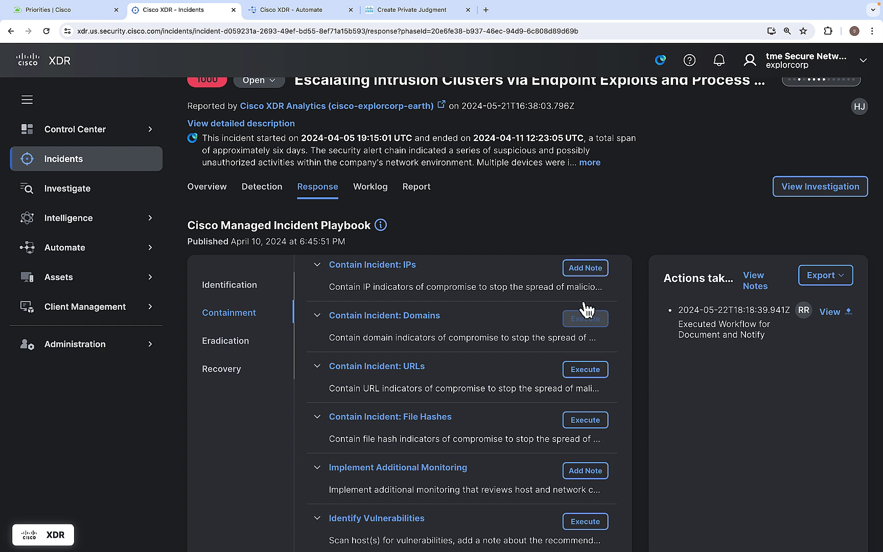
scroll(519, 425, down, 1)
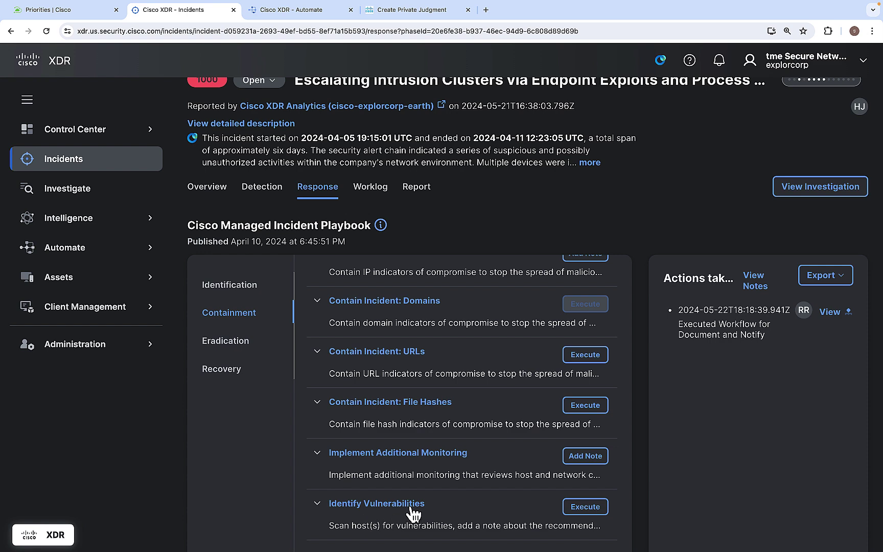
click(585, 406)
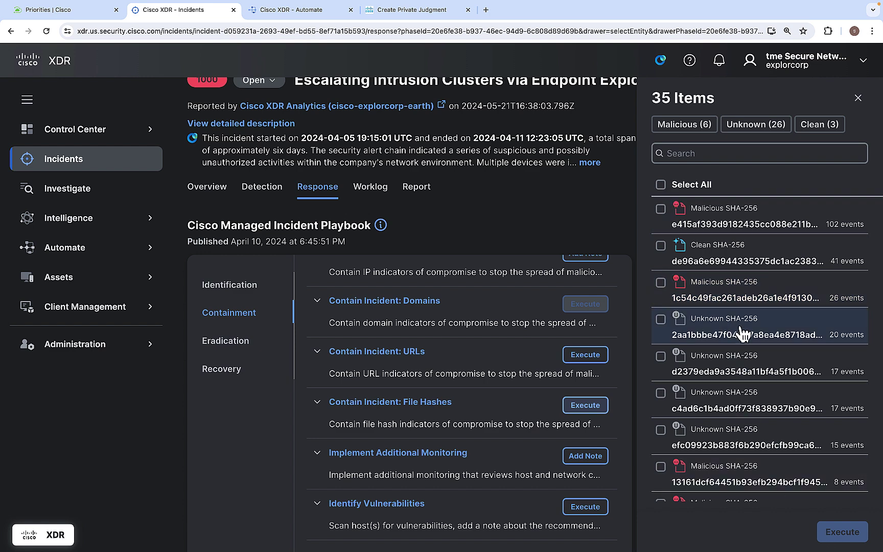
click(858, 99)
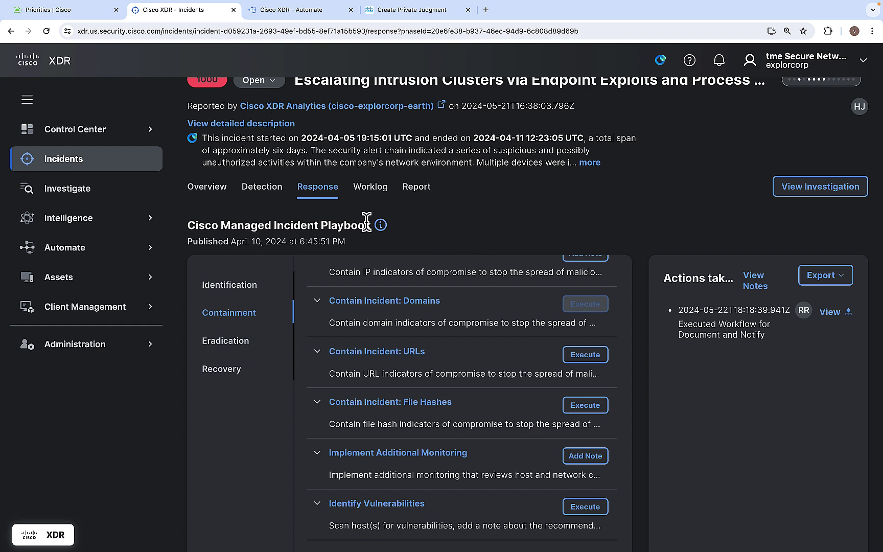
Look over the Eradication and Recovery phase tasks, then view the incident's Worklog notes.
click(211, 343)
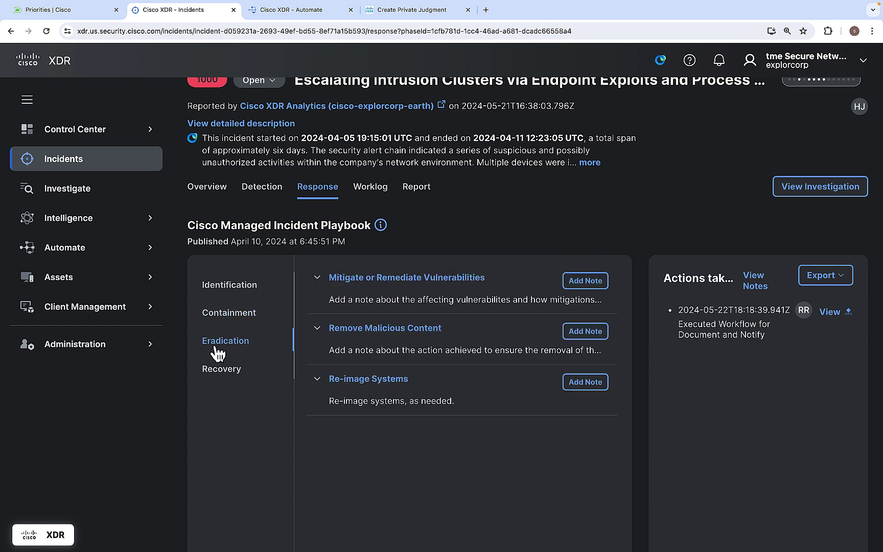
click(213, 377)
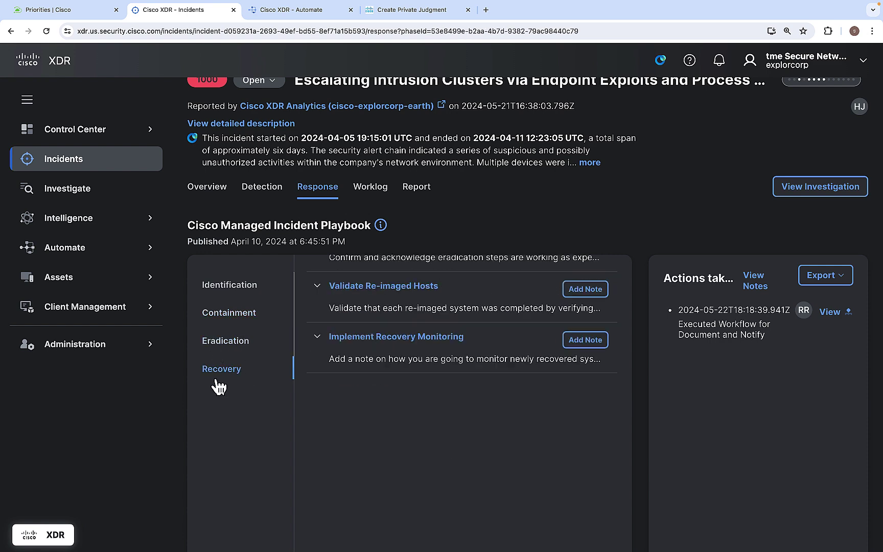
click(380, 189)
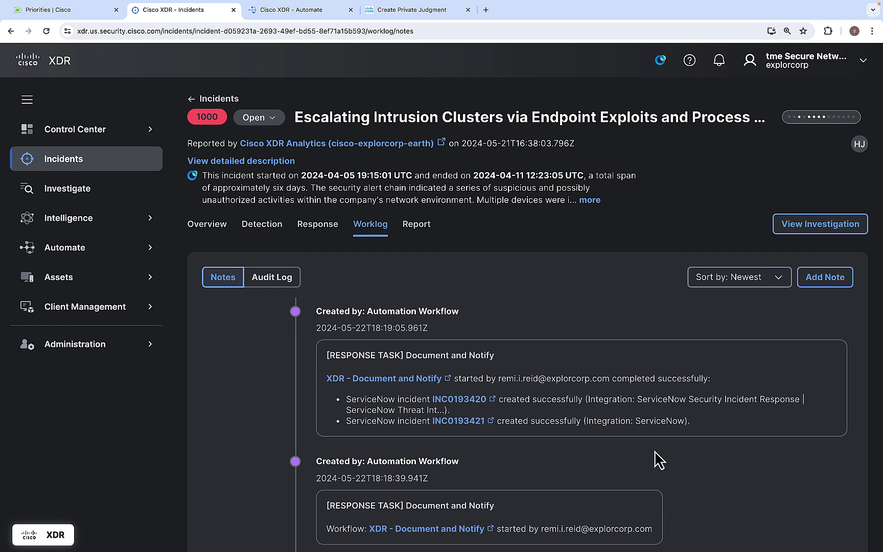
Check the incident's Audit Log, then open the Carbanak 13 observables CTR investigation graph.
click(723, 284)
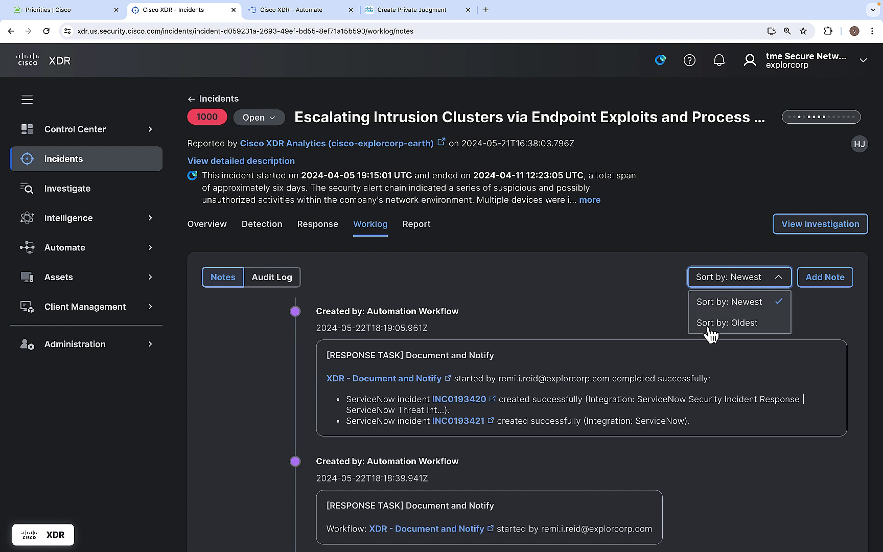
click(281, 284)
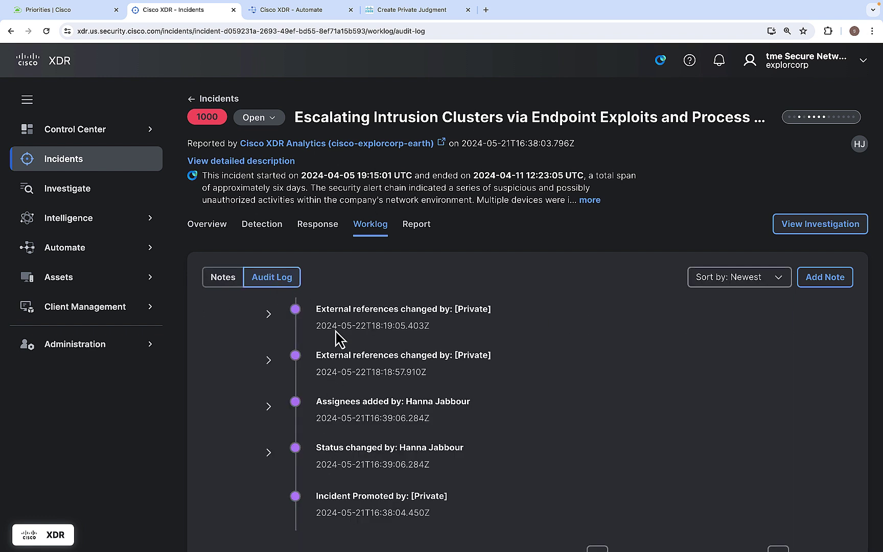
click(787, 228)
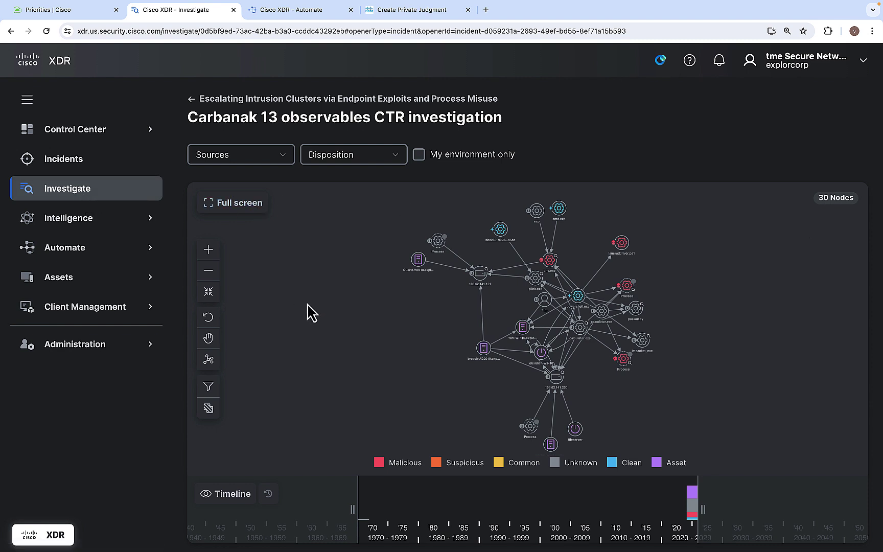
Review the graph's data source and disposition filters without applying any.
click(283, 161)
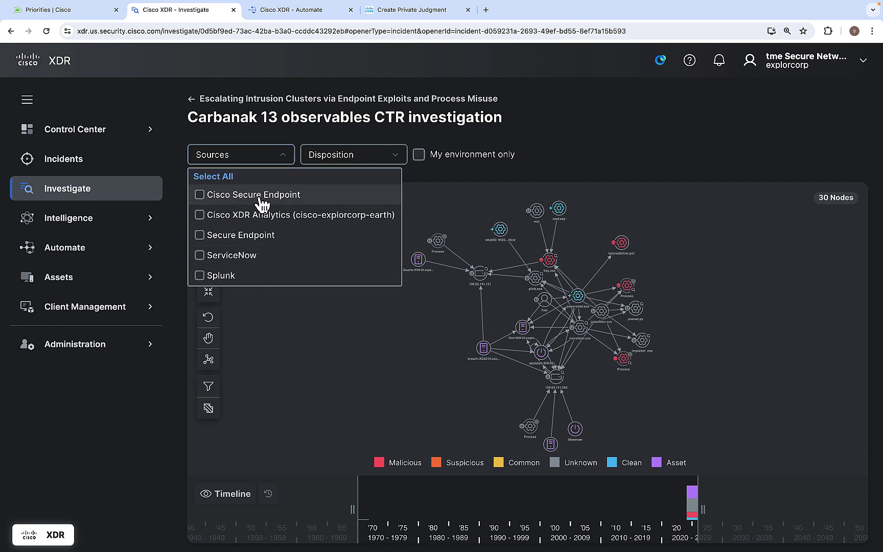
click(401, 158)
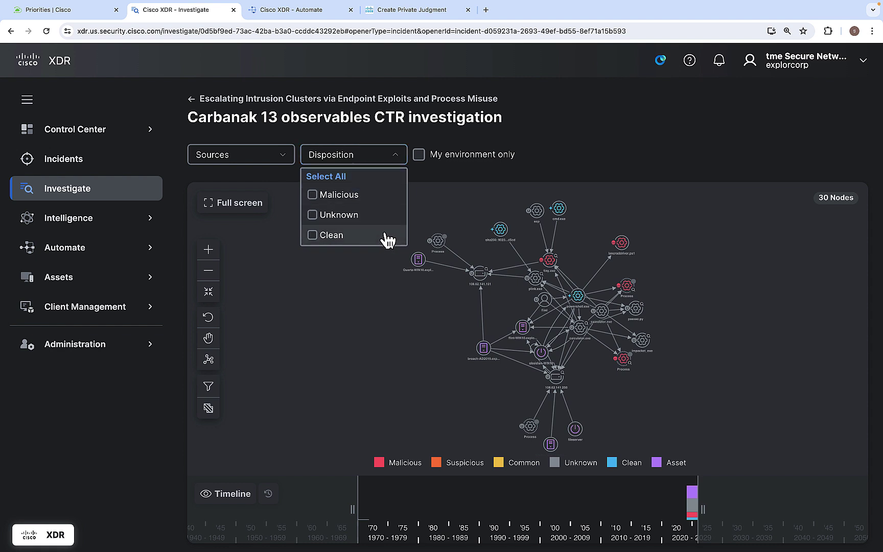
click(341, 386)
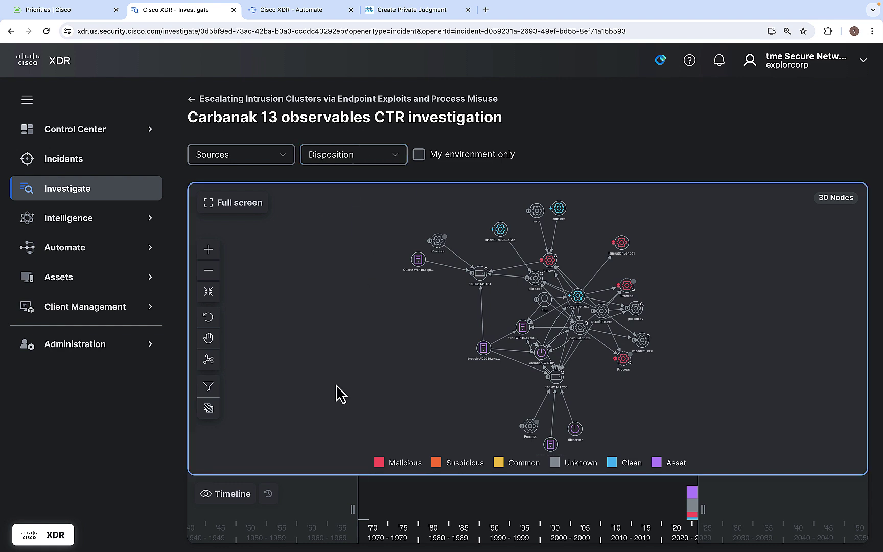
click(603, 134)
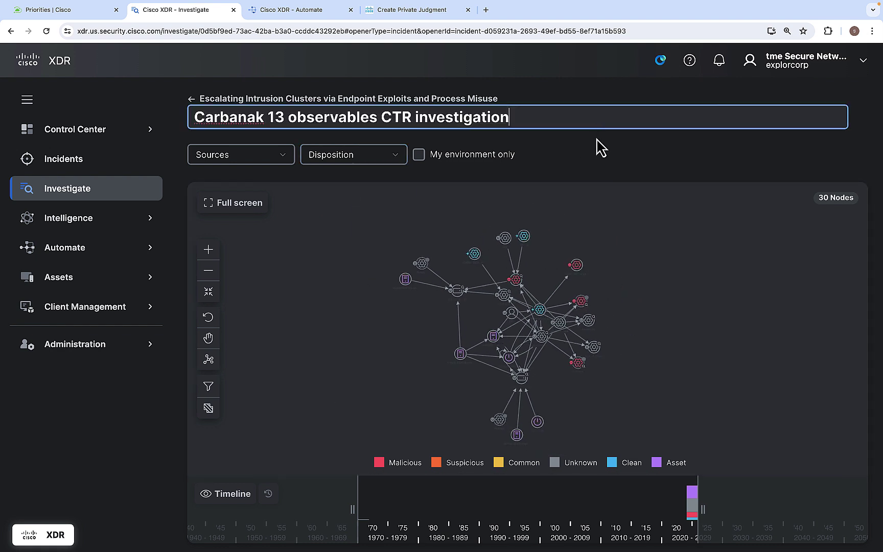
scroll(508, 256, down, 3)
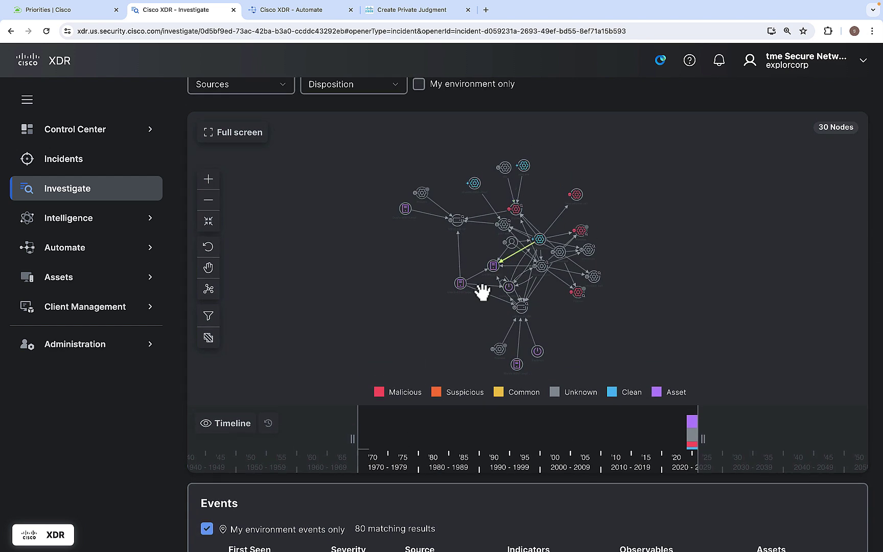
scroll(604, 364, down, 1)
scroll(604, 364, down, 1)
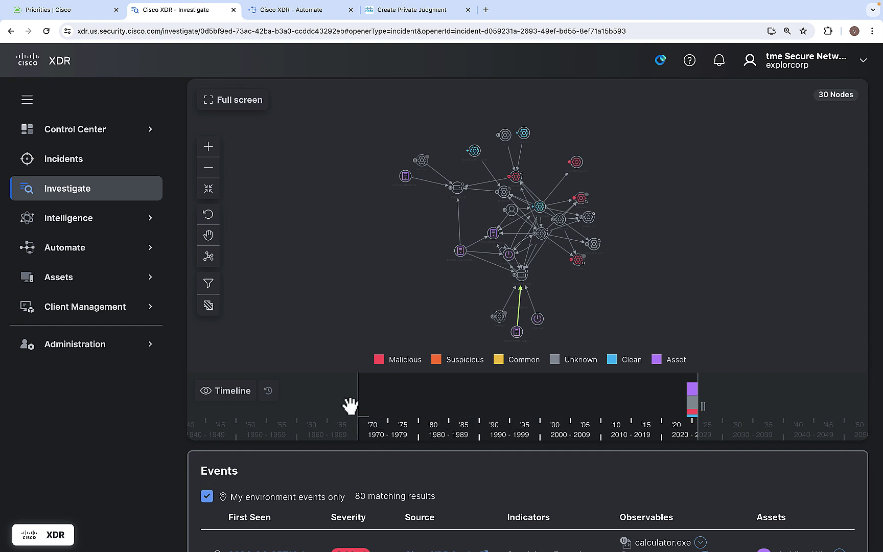
Narrow the graph timeline to '84–'24 and expand the graph to full screen.
drag(354, 408, 451, 405)
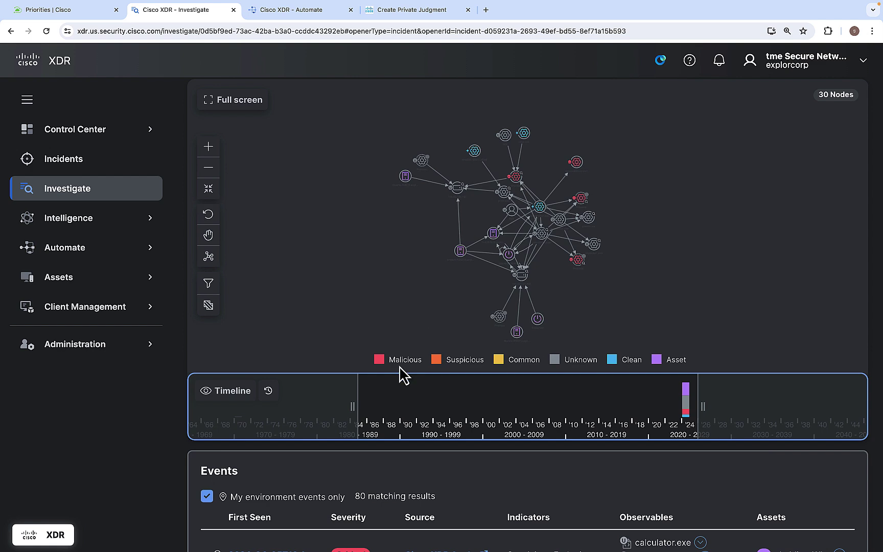
scroll(401, 375, down, 1)
scroll(285, 479, up, 2)
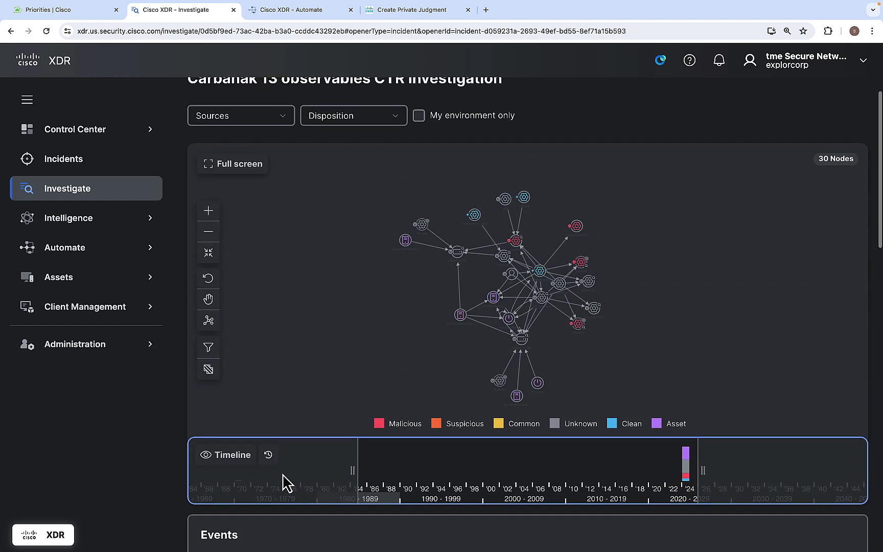
click(246, 170)
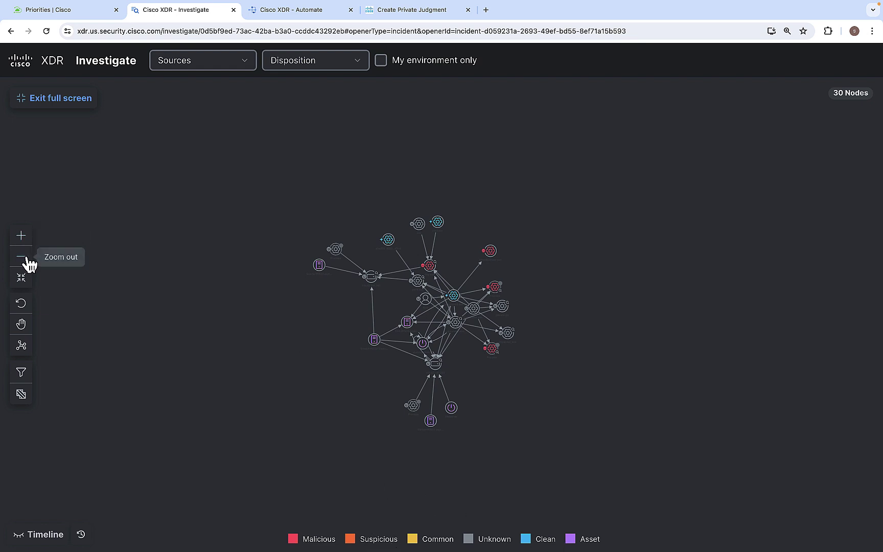
Zoom the graph in two levels and show the tiny.exe process details with its 18 events.
click(24, 241)
click(24, 241)
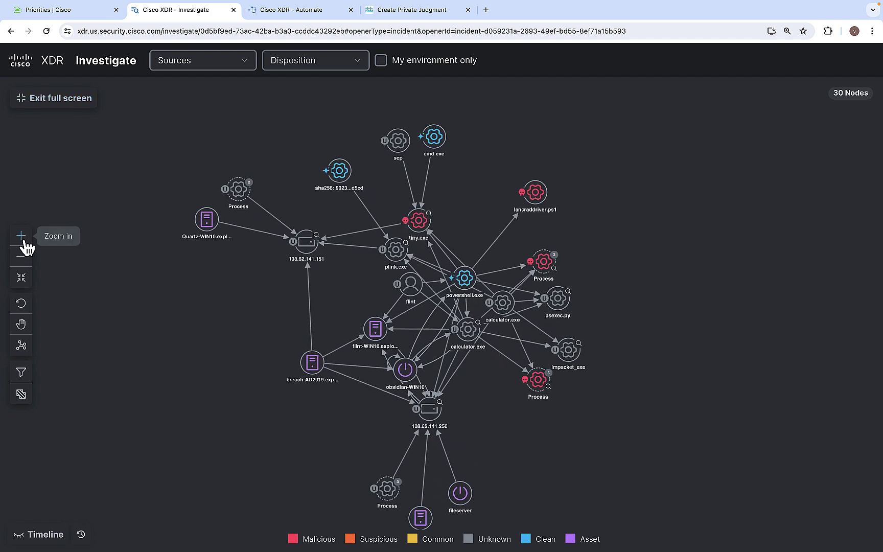
click(419, 221)
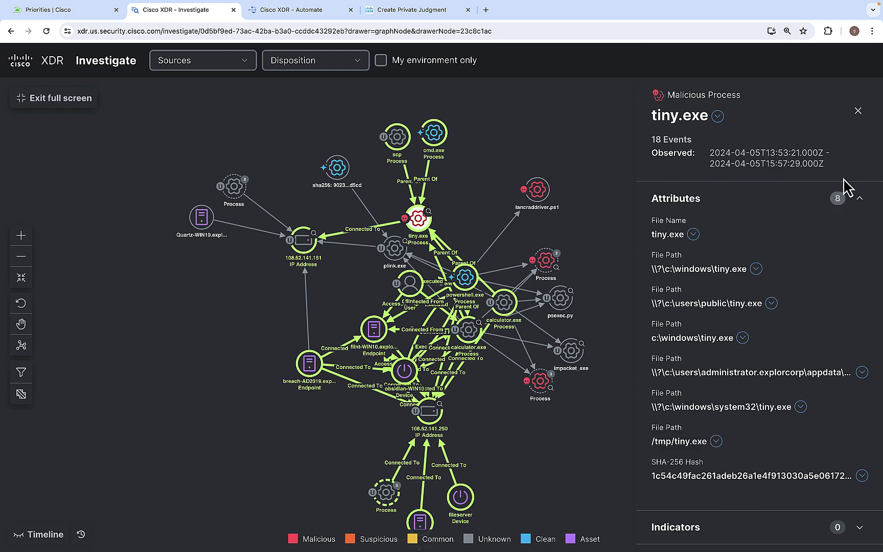
Return the graph to the normal page layout and reselect the tiny.exe node.
click(859, 111)
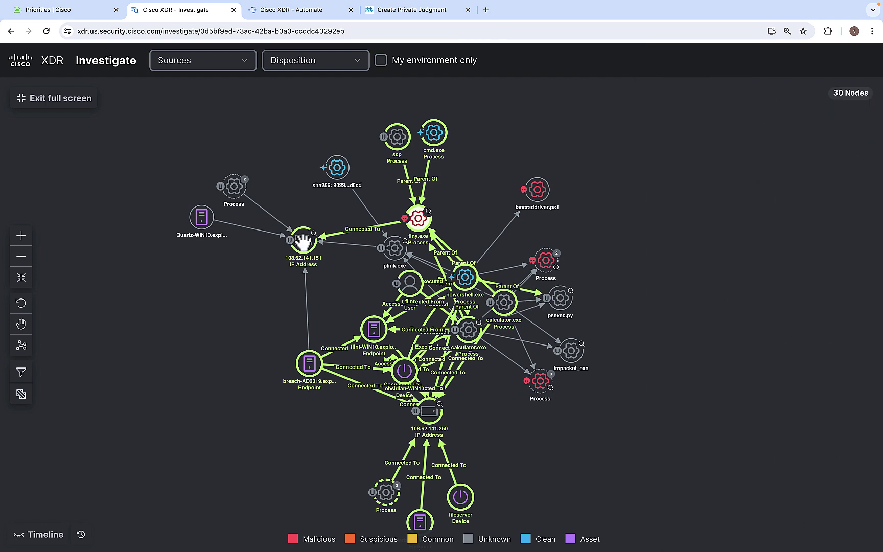
click(54, 100)
click(498, 236)
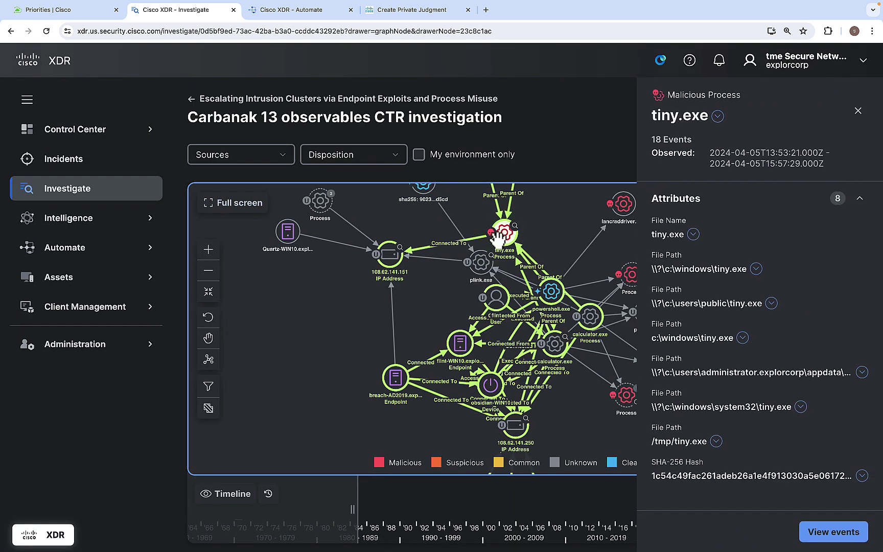
Filter the Events list to tiny.exe and scroll down to its 18 results.
click(836, 536)
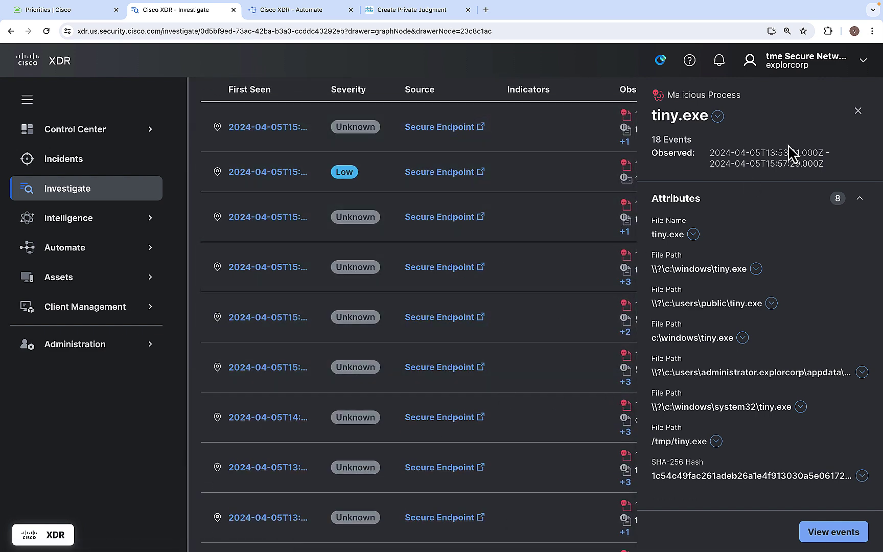
click(859, 112)
scroll(760, 163, up, 3)
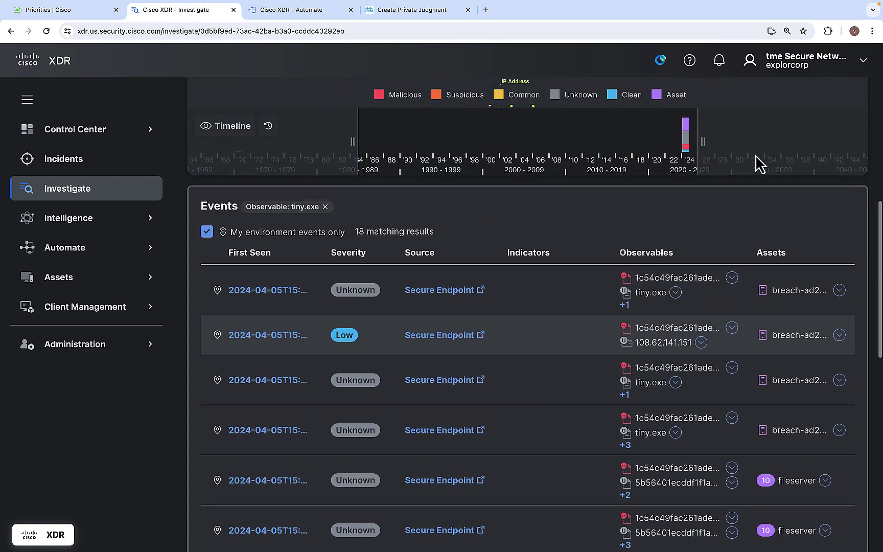
scroll(754, 156, up, 5)
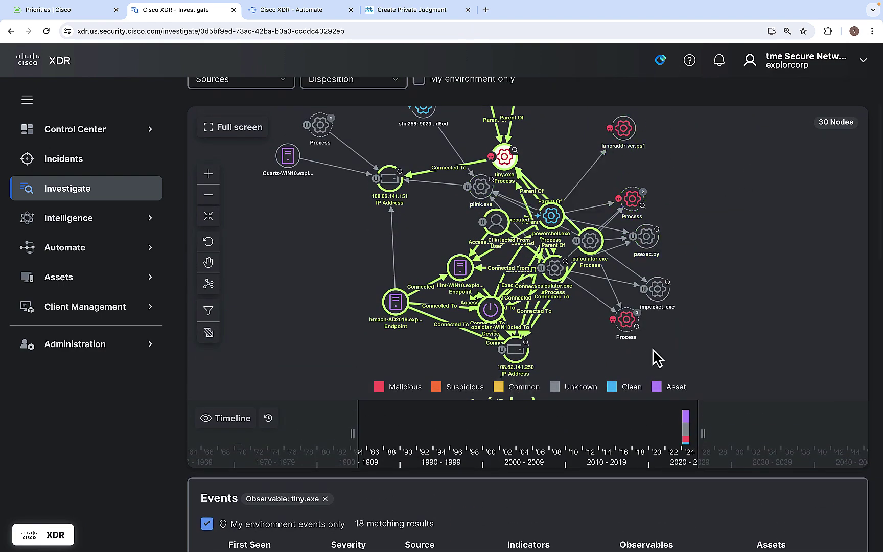
scroll(657, 358, down, 3)
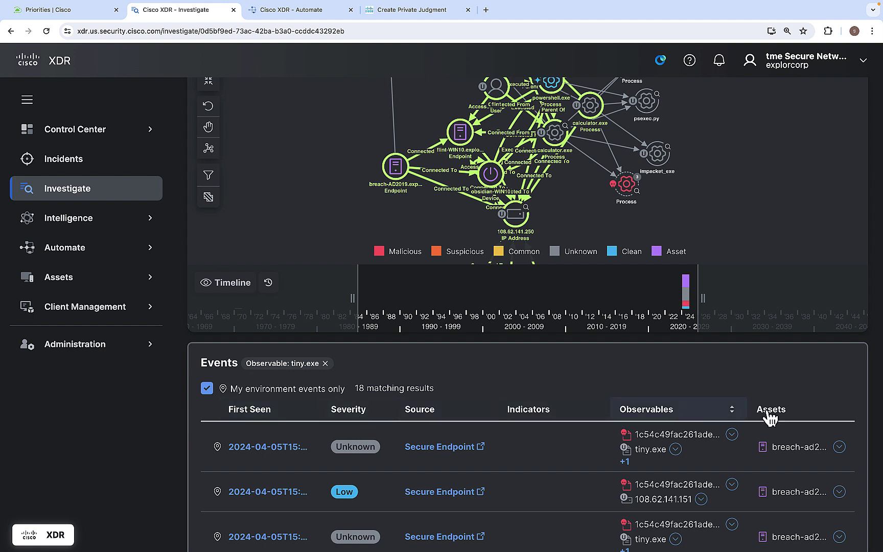
scroll(675, 419, down, 1)
scroll(675, 419, down, 2)
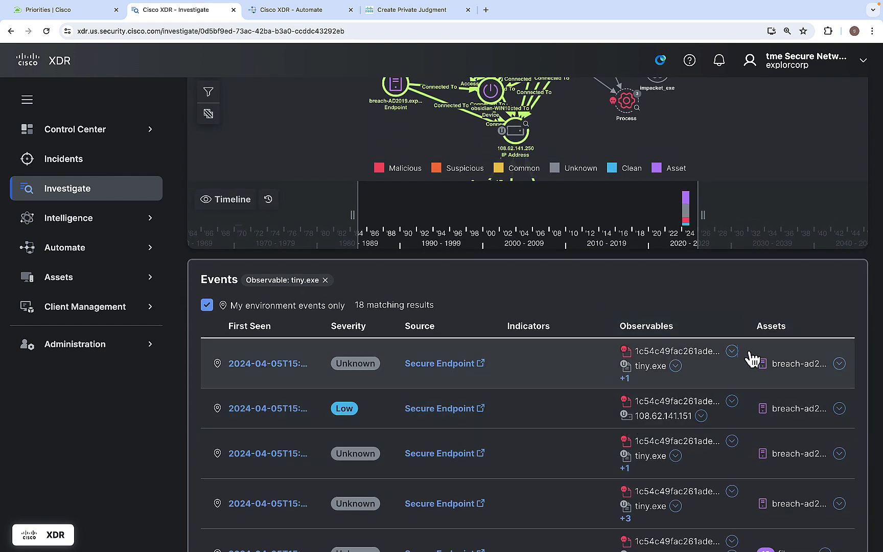
mouse_move(733, 353)
Browse the tiny.exe SHA-256 pivot actions across Defender, Secure Email, Secure Endpoint and Malware Analytics.
click(732, 352)
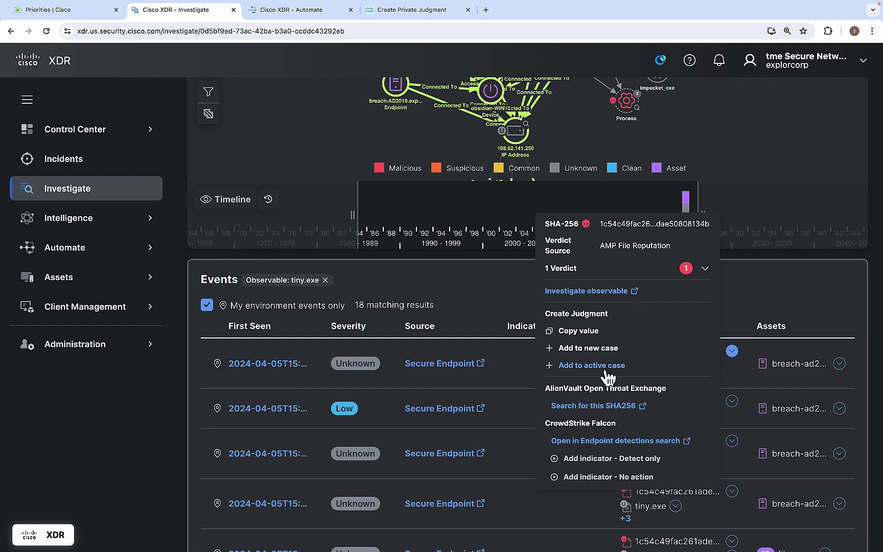
scroll(605, 376, down, 3)
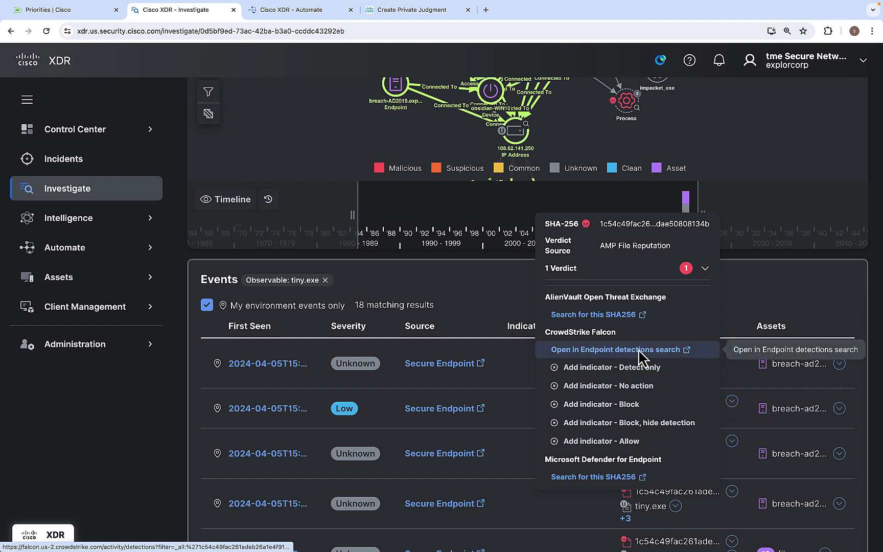
scroll(595, 355, down, 4)
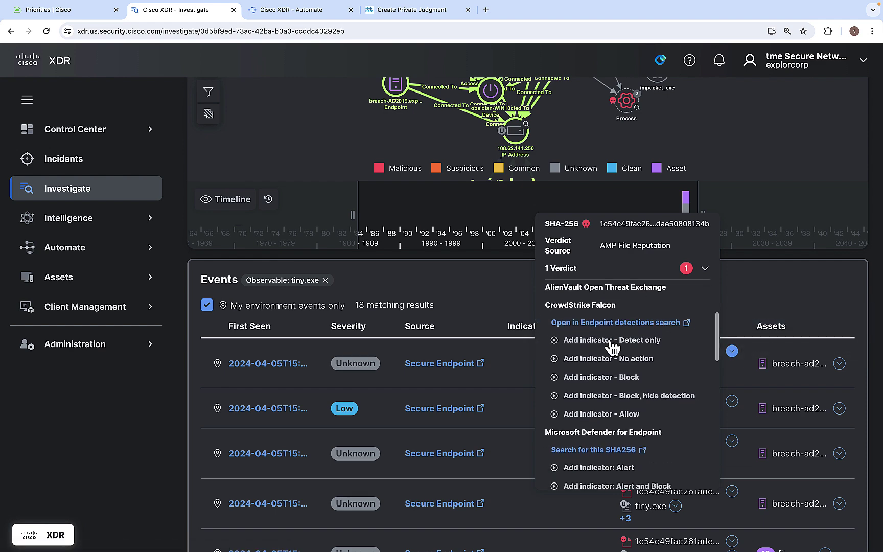
scroll(612, 349, down, 3)
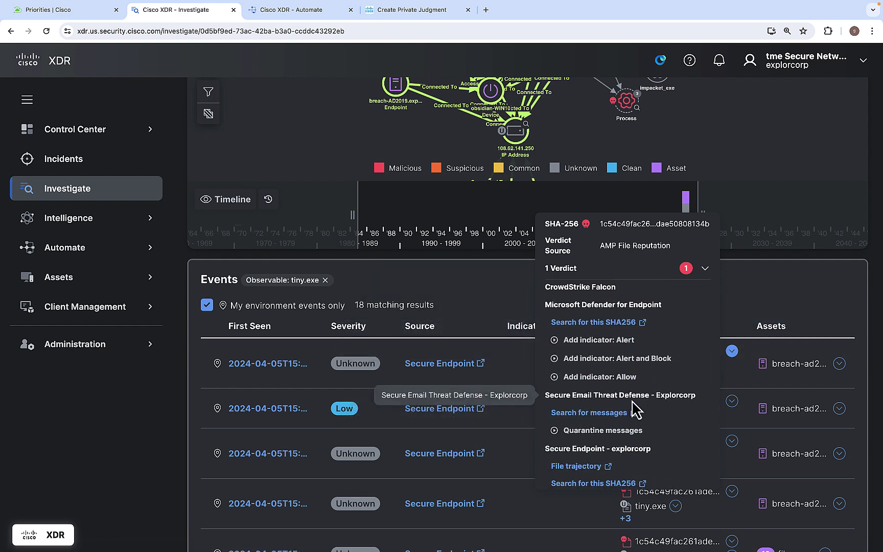
scroll(618, 409, down, 4)
scroll(610, 383, up, 5)
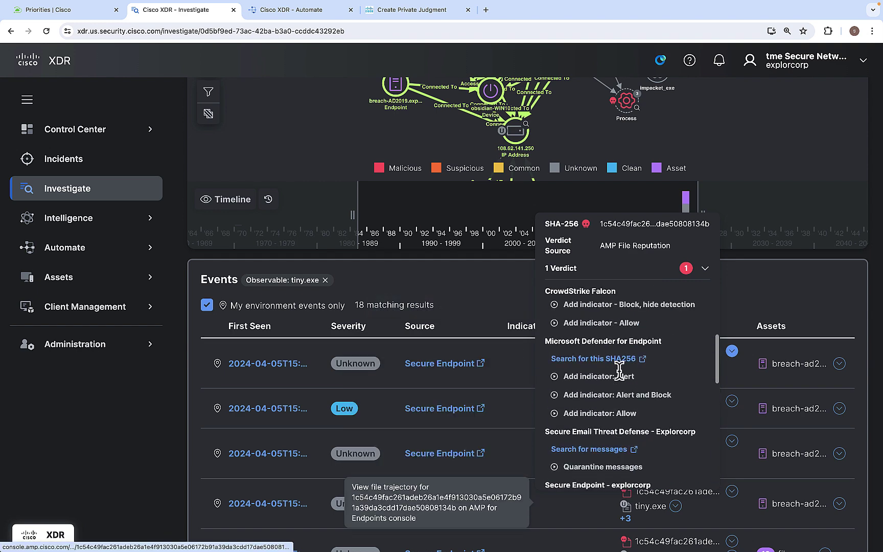
scroll(621, 381, up, 1)
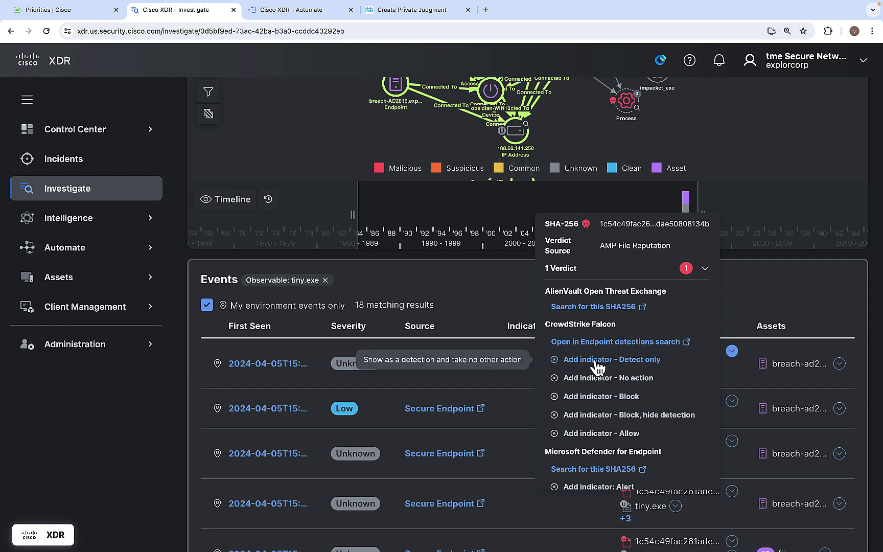
scroll(597, 393, down, 3)
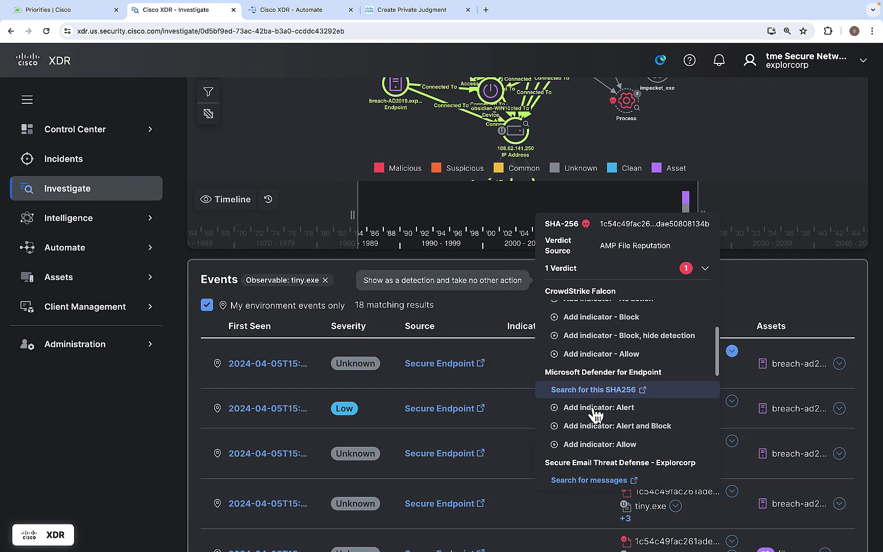
scroll(608, 387, down, 3)
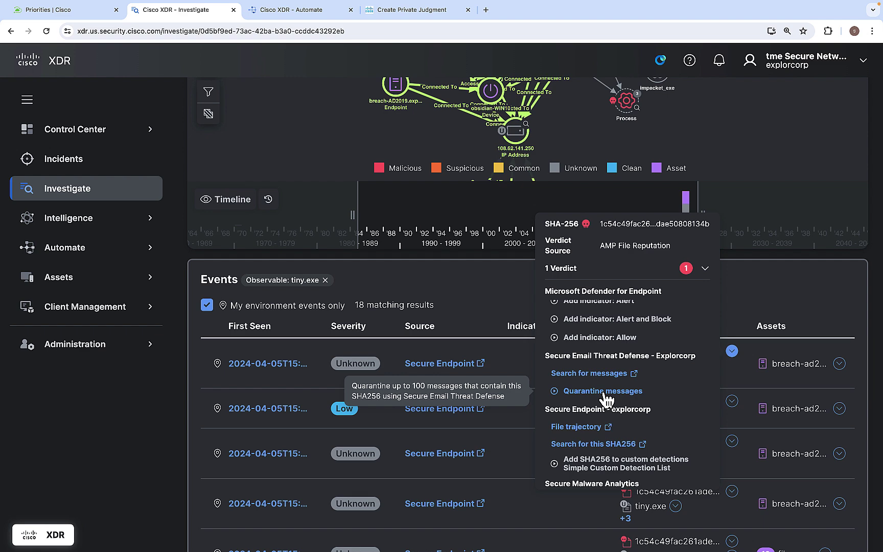
scroll(595, 404, down, 1)
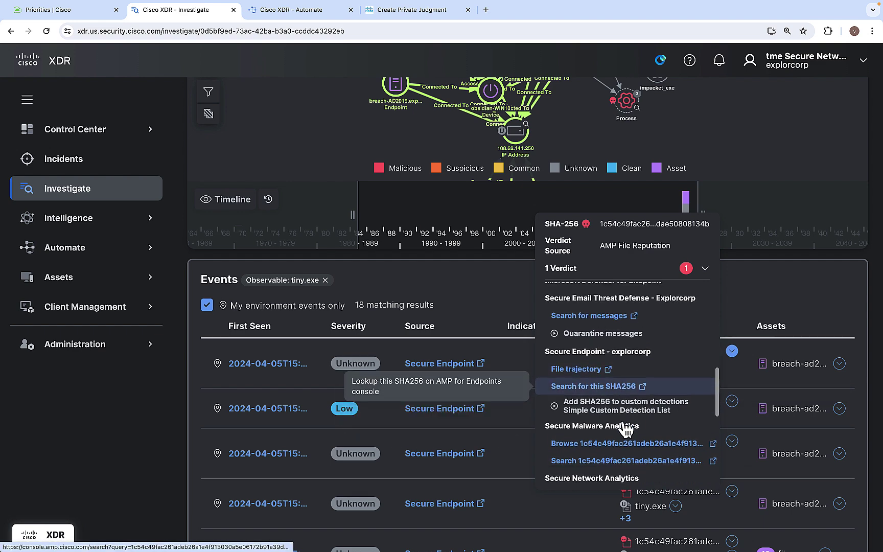
scroll(593, 424, down, 3)
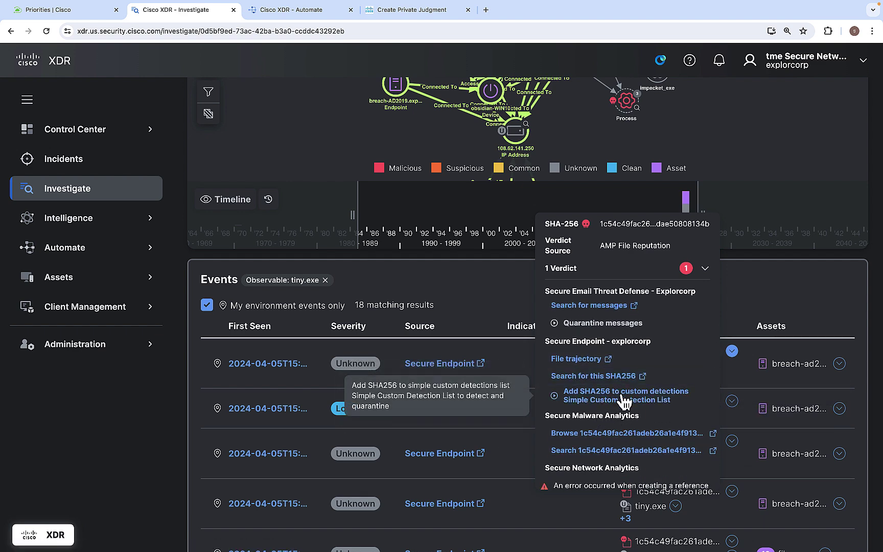